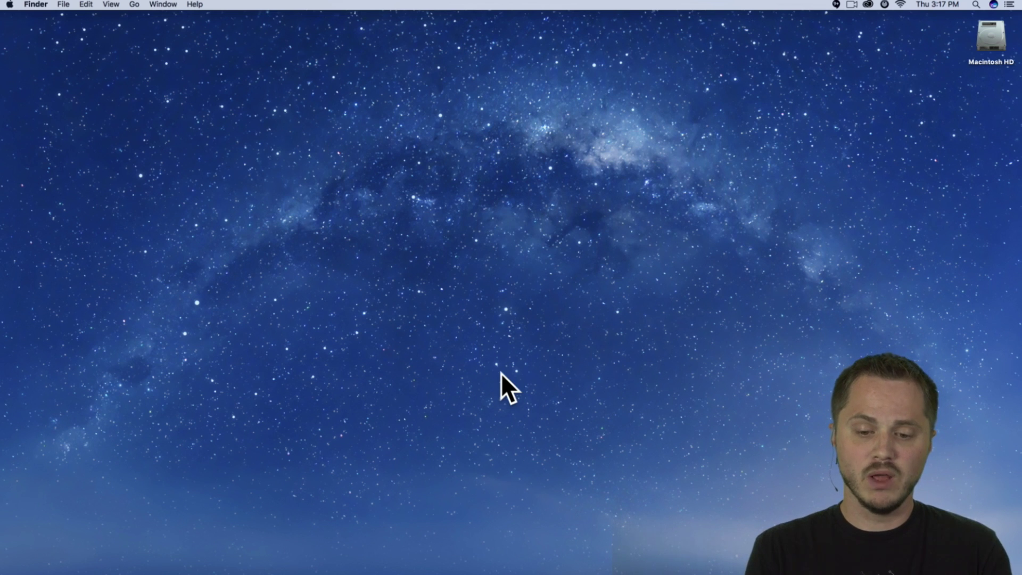
- Open an empty document in Wirecast and start its virtual camera output
mouse_move(508, 573)
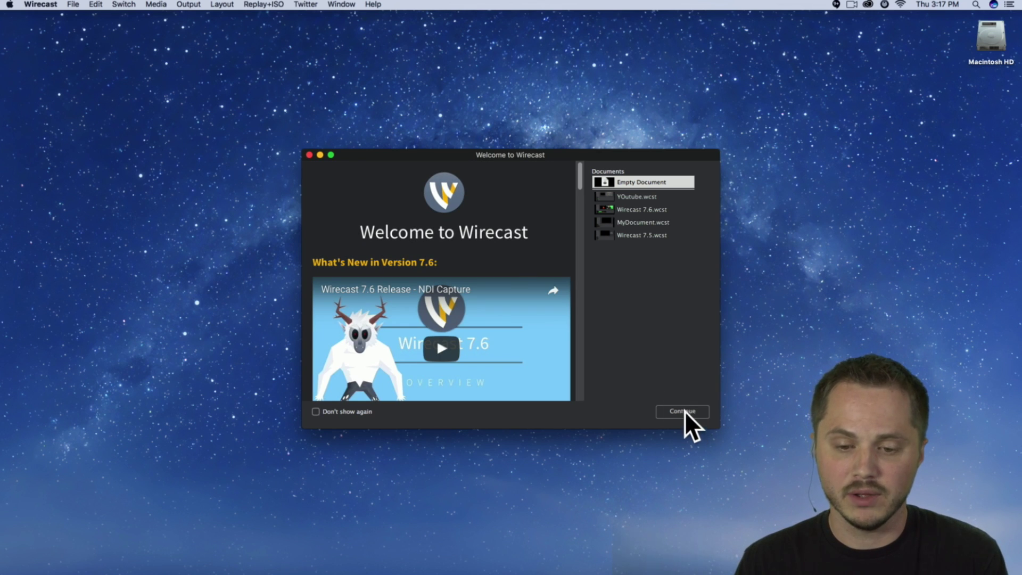
key(Return)
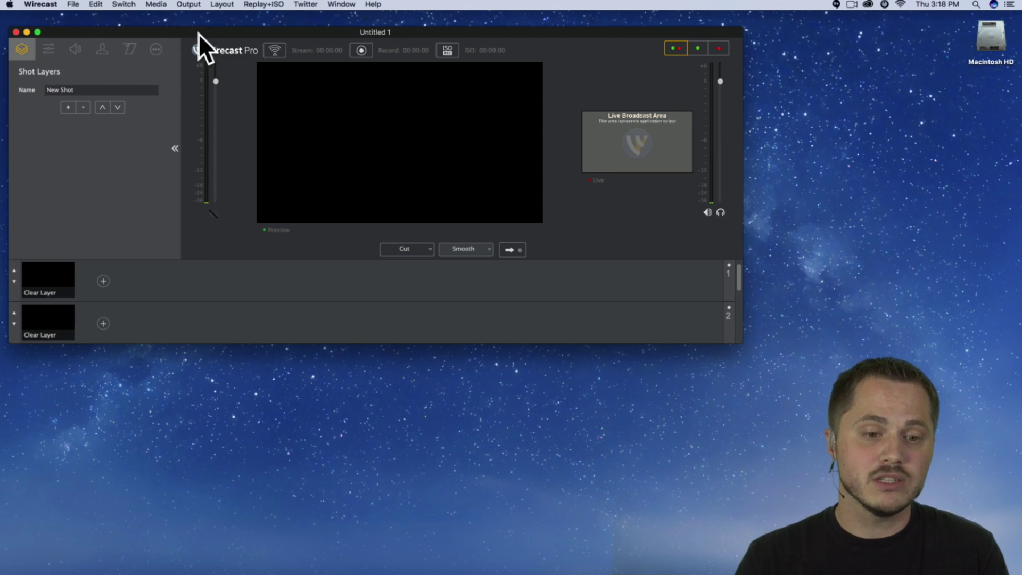
click(194, 5)
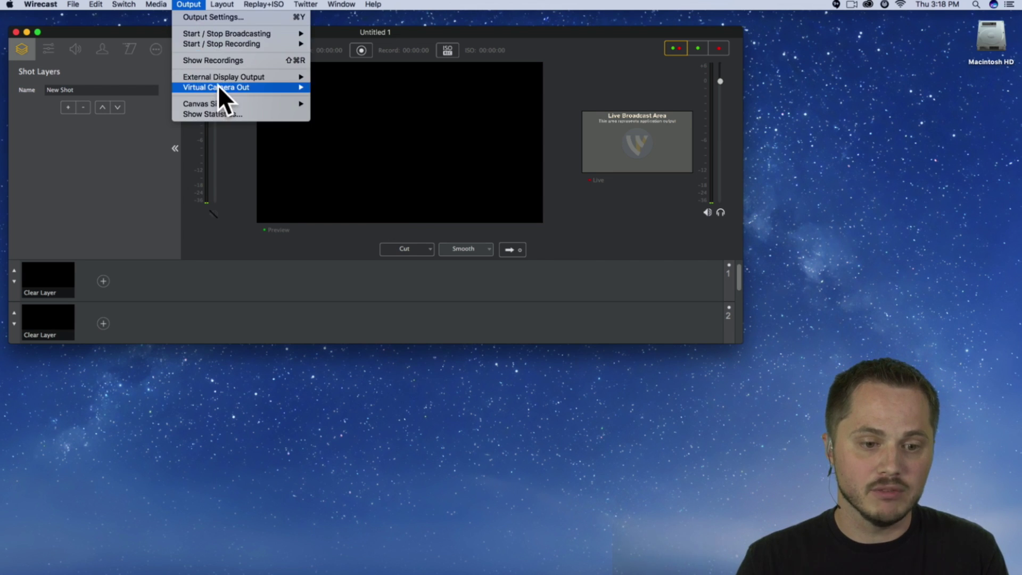
mouse_move(220, 89)
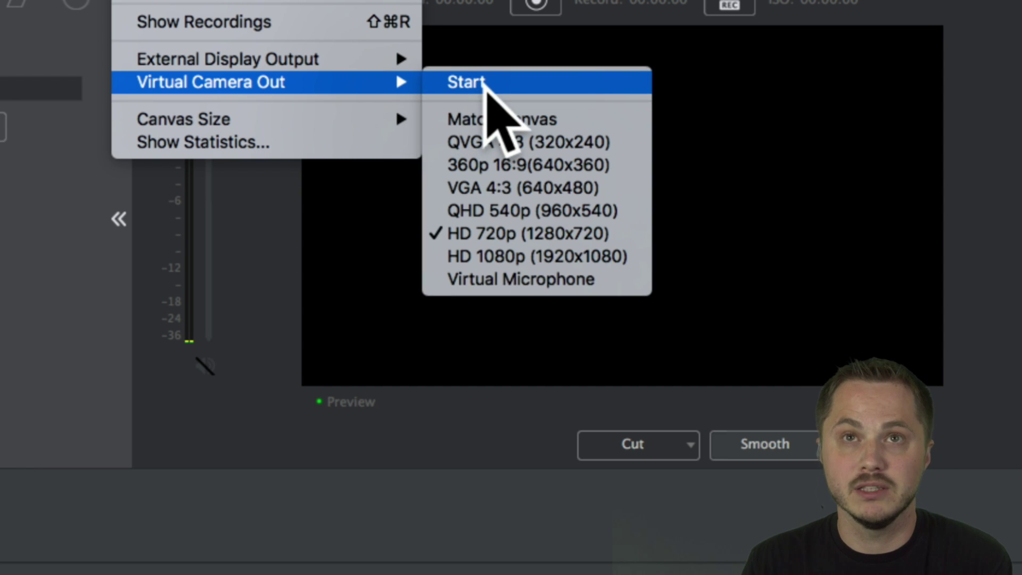
click(512, 85)
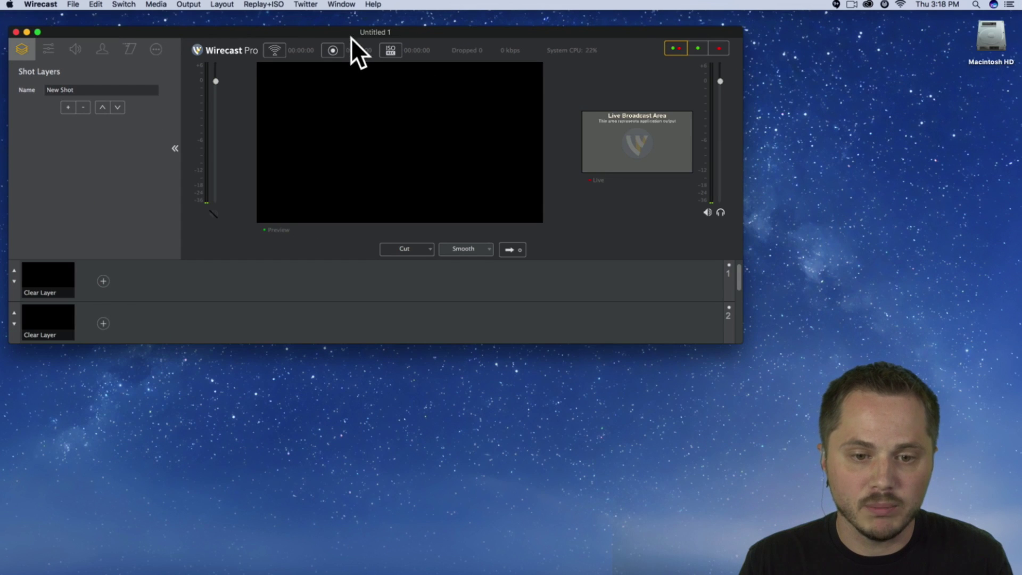
- Reposition and enlarge the Wirecast document window so that more shot layers and larger preview areas fit
drag(336, 31, 411, 27)
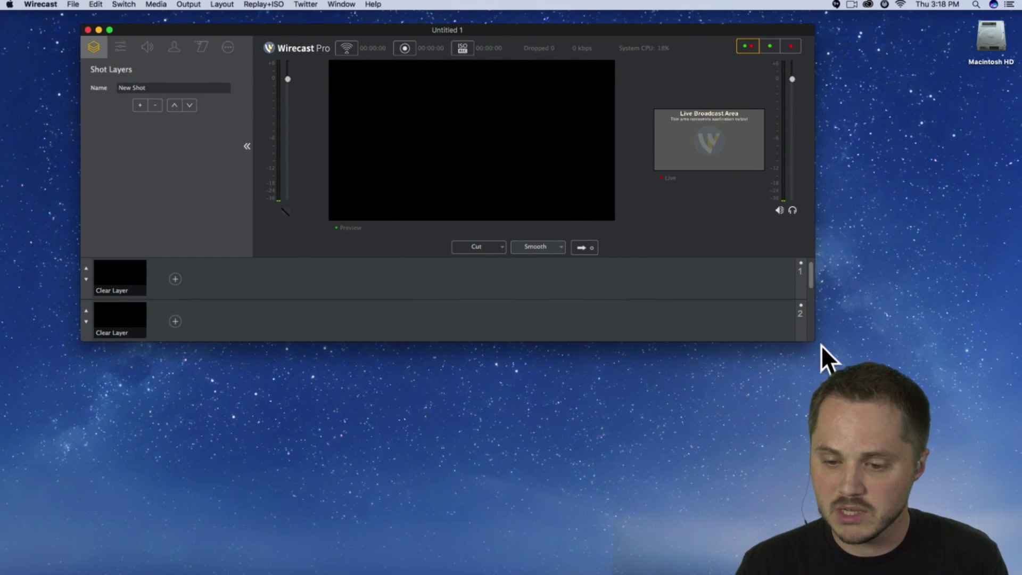
click(189, 4)
mouse_move(231, 87)
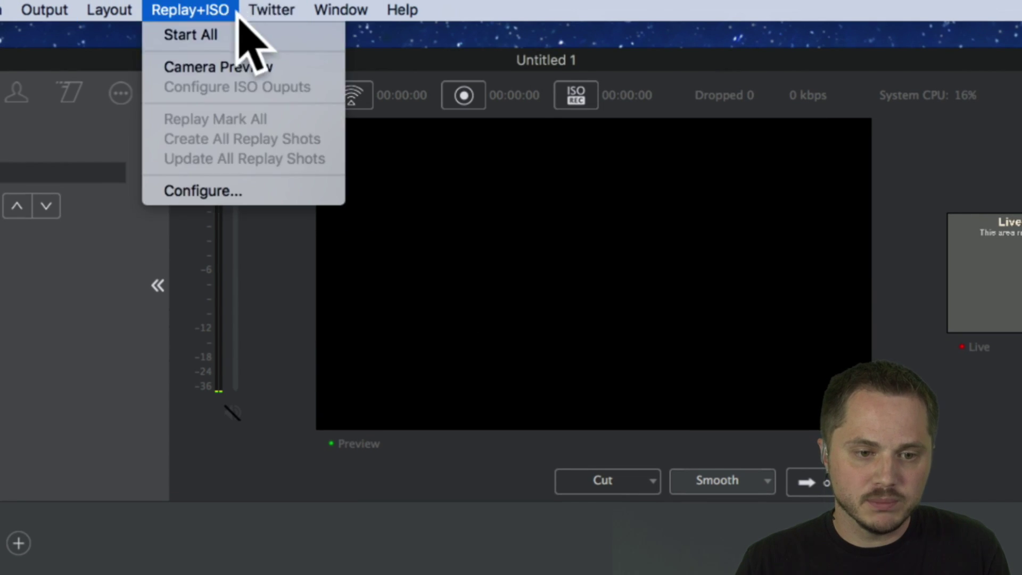
click(221, 8)
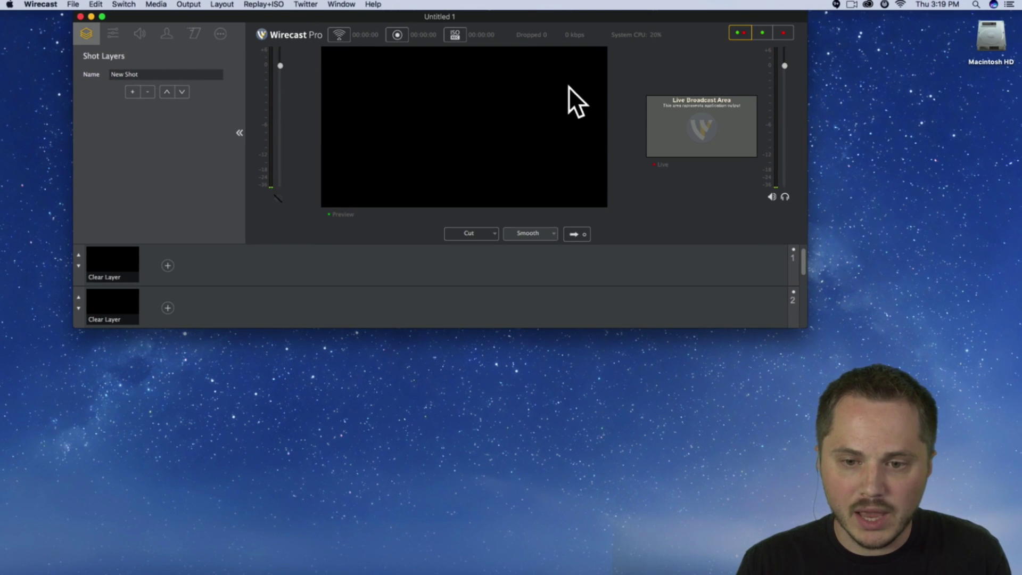
drag(805, 327, 892, 573)
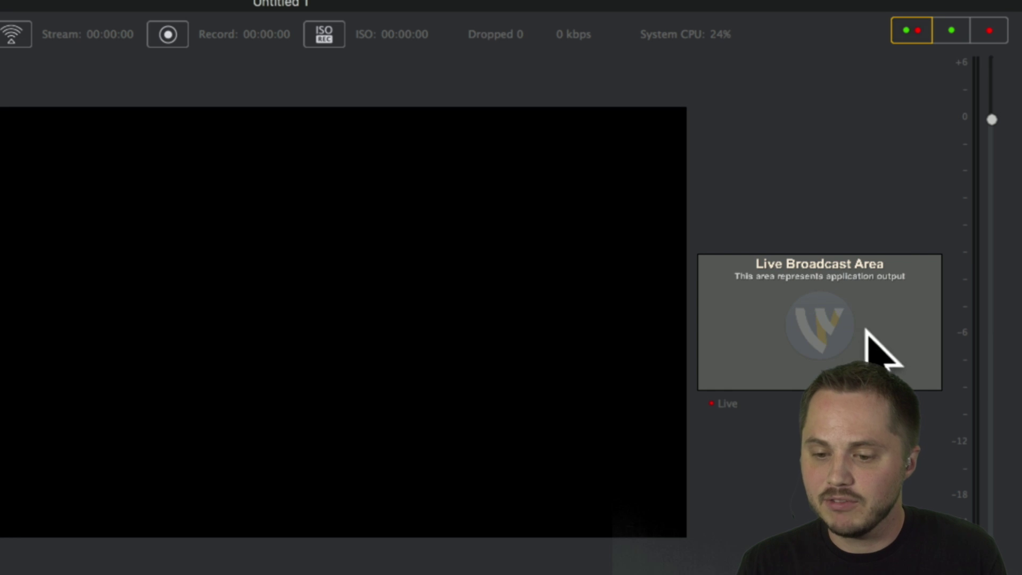
mouse_move(826, 326)
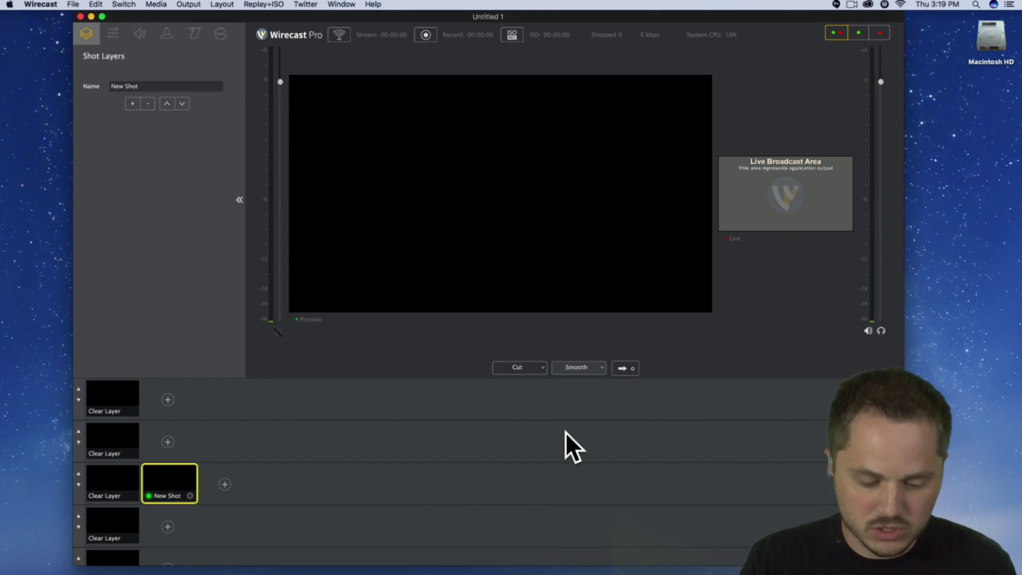
- Launch Skype and move its window toward the upper-left part of the desktop
key(super+space)
text(sk)
key(Return)
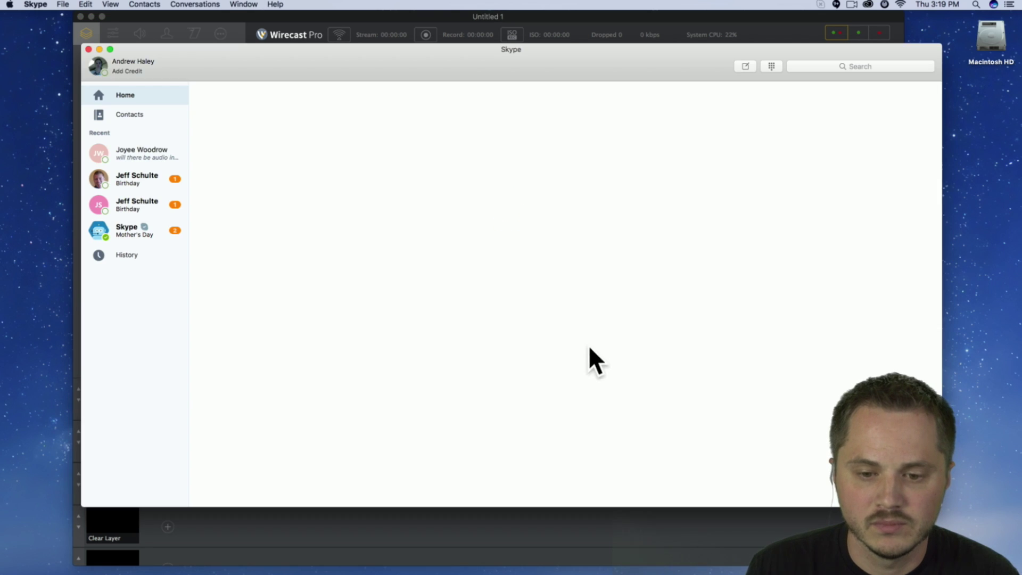
drag(391, 68, 315, 27)
- Check that Wirecast Virtual Camera is the camera in Skype's Audio/Video preferences, and close the preferences
click(35, 4)
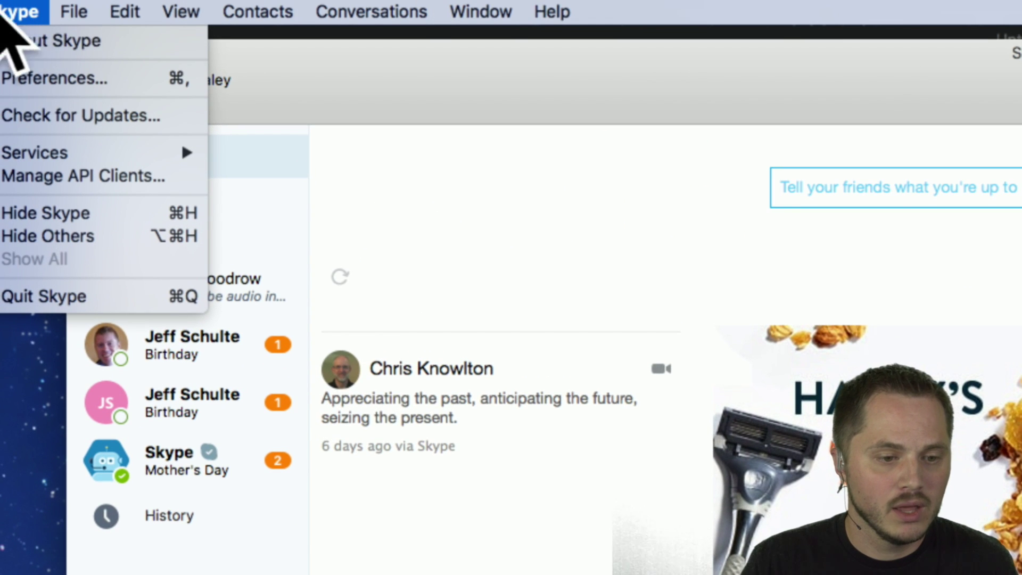
click(24, 74)
drag(825, 193, 283, 53)
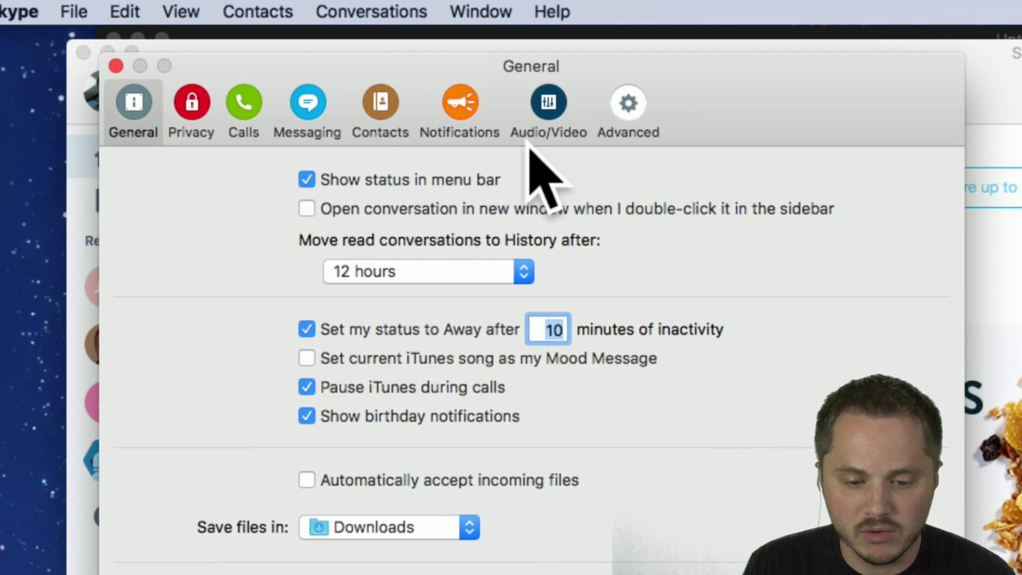
click(547, 109)
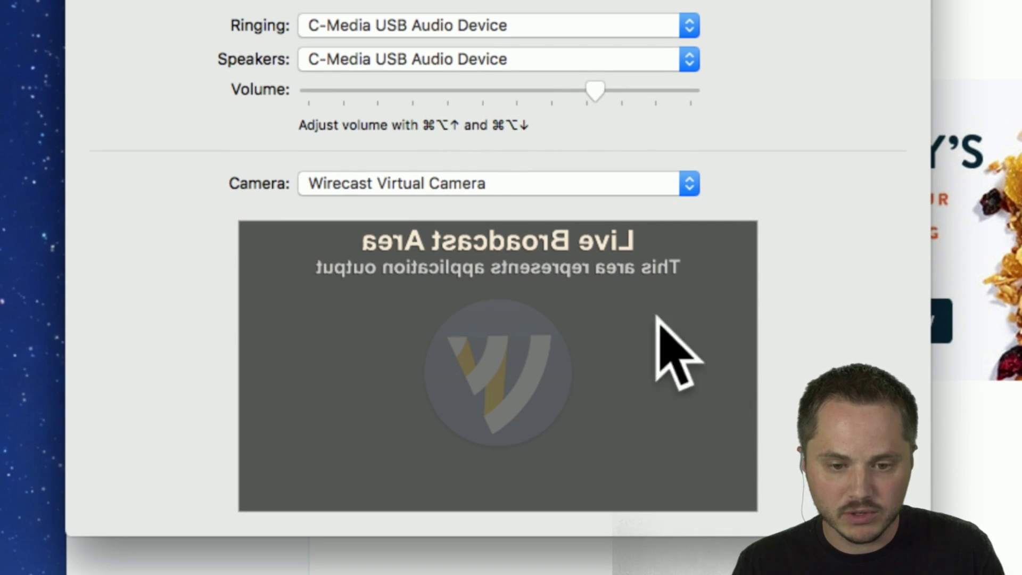
click(535, 184)
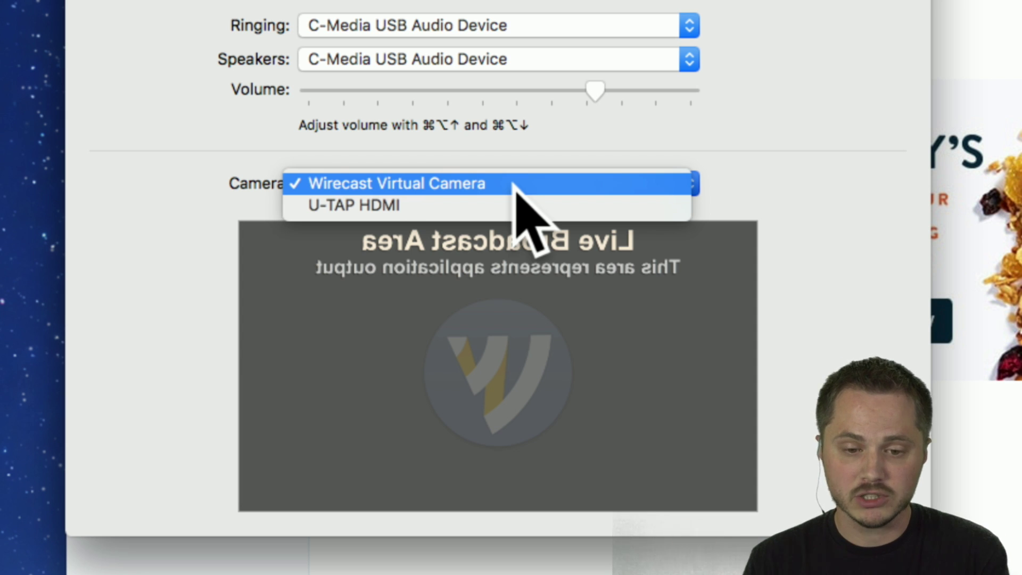
click(752, 184)
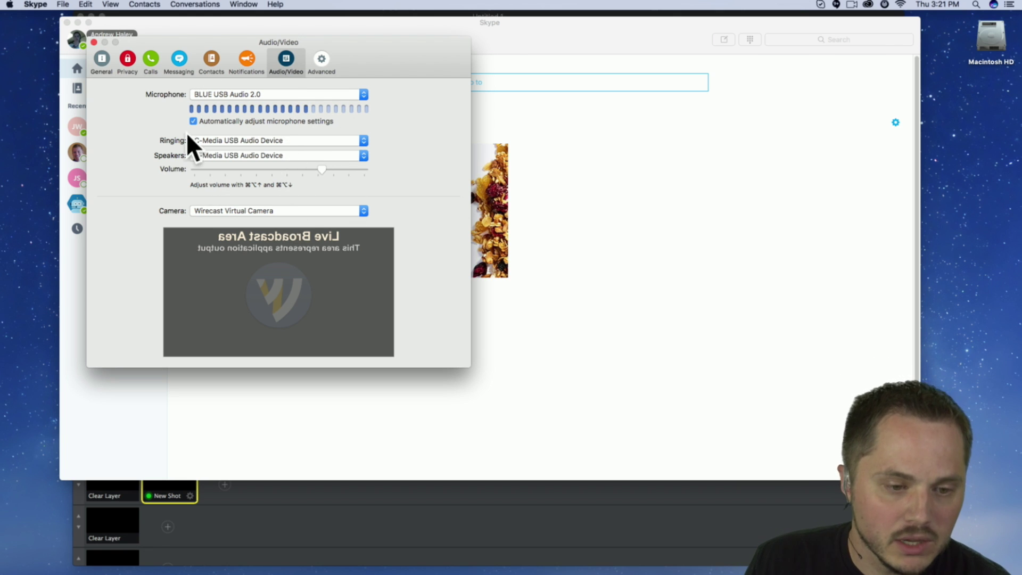
click(94, 43)
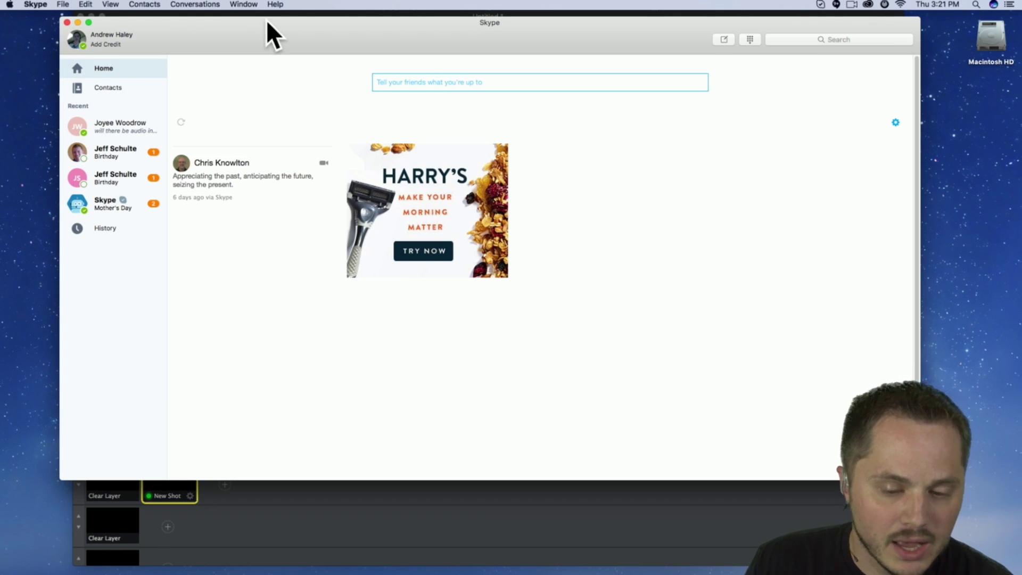
- Start a video call with the first recent contact and move the Skype window toward the right of the desktop
click(120, 124)
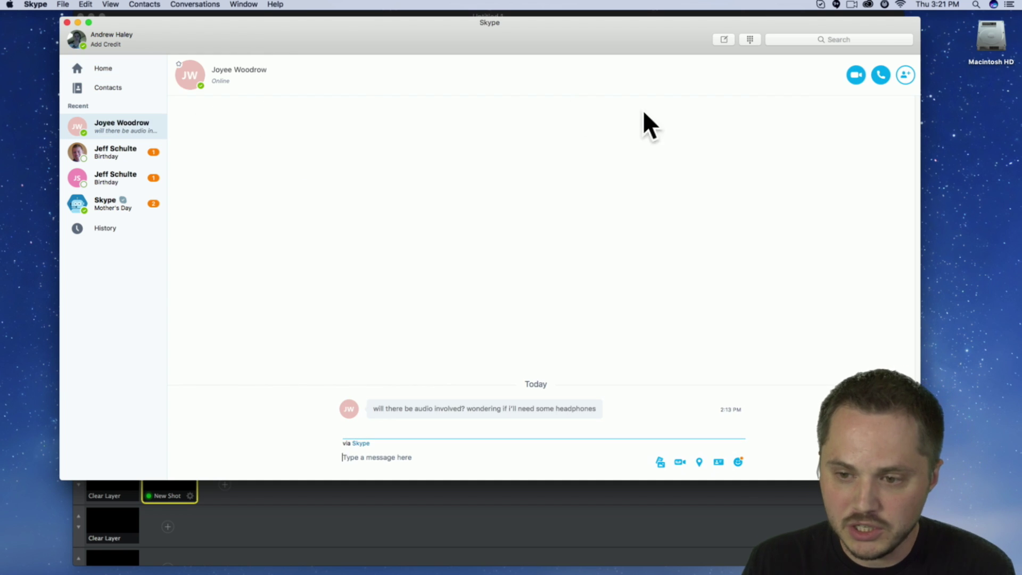
click(856, 74)
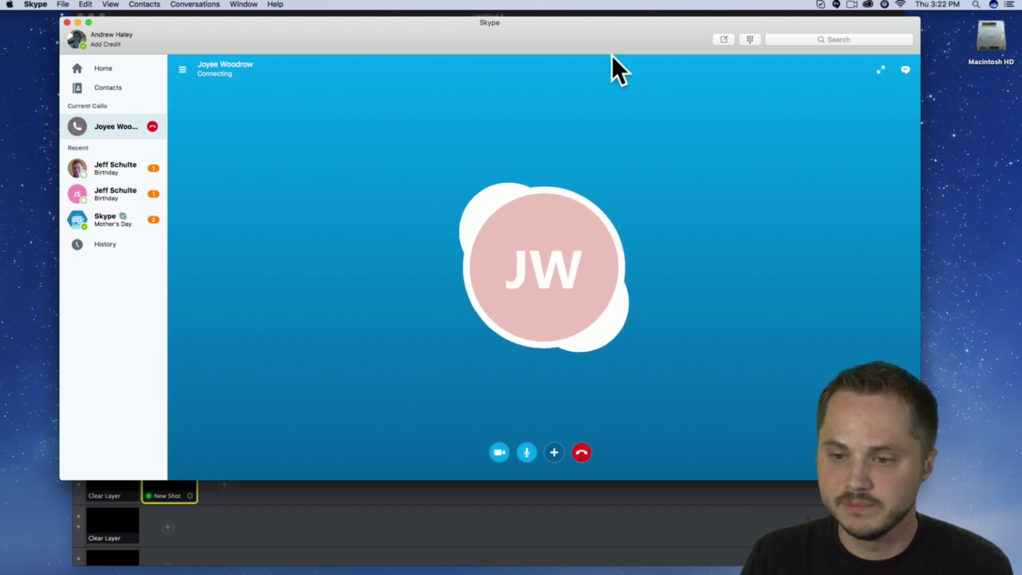
drag(570, 30, 637, 35)
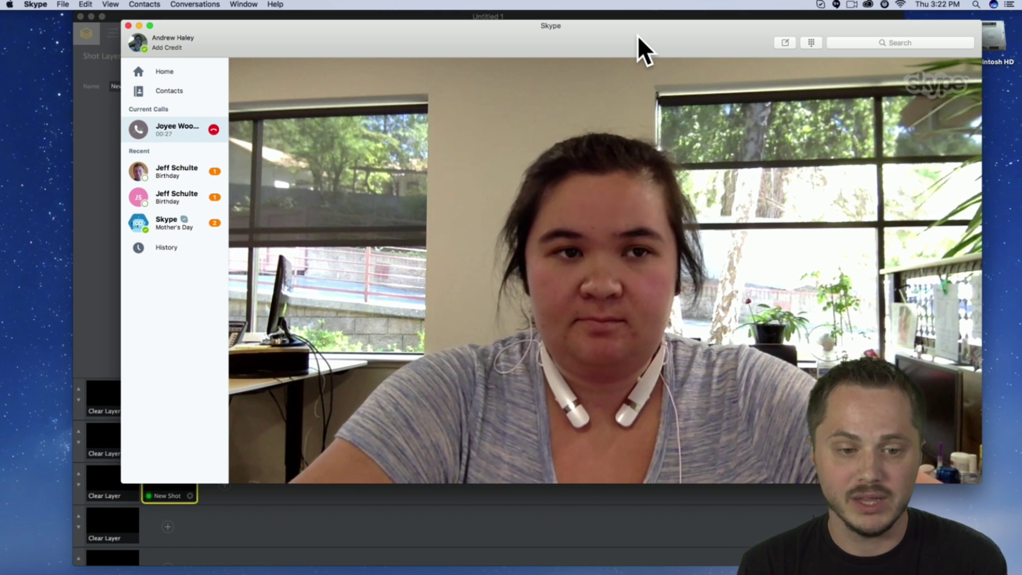
mouse_move(634, 39)
drag(633, 38, 667, 29)
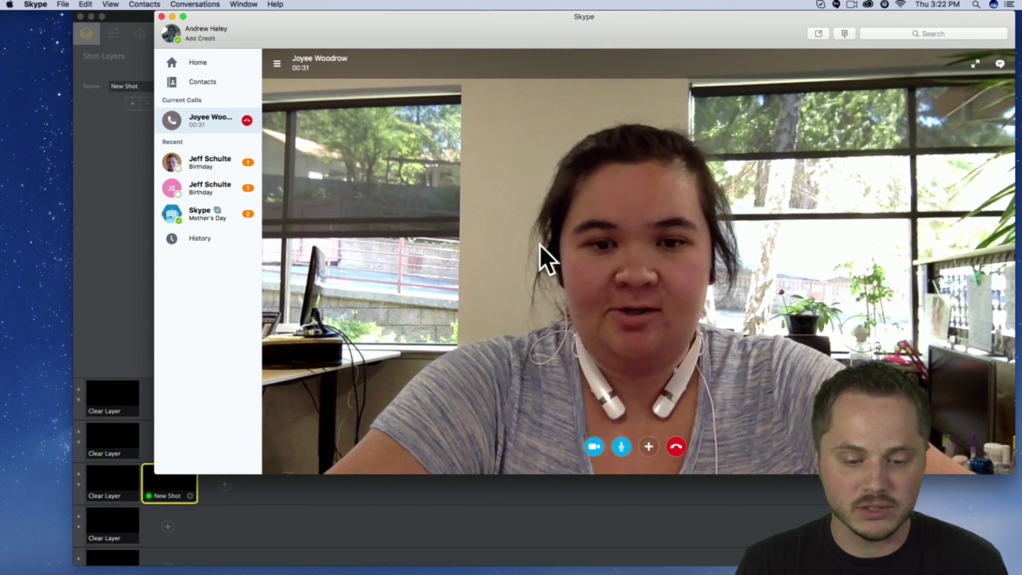
- Switch to Wirecast and move the floating Current Call window off its document window
click(462, 519)
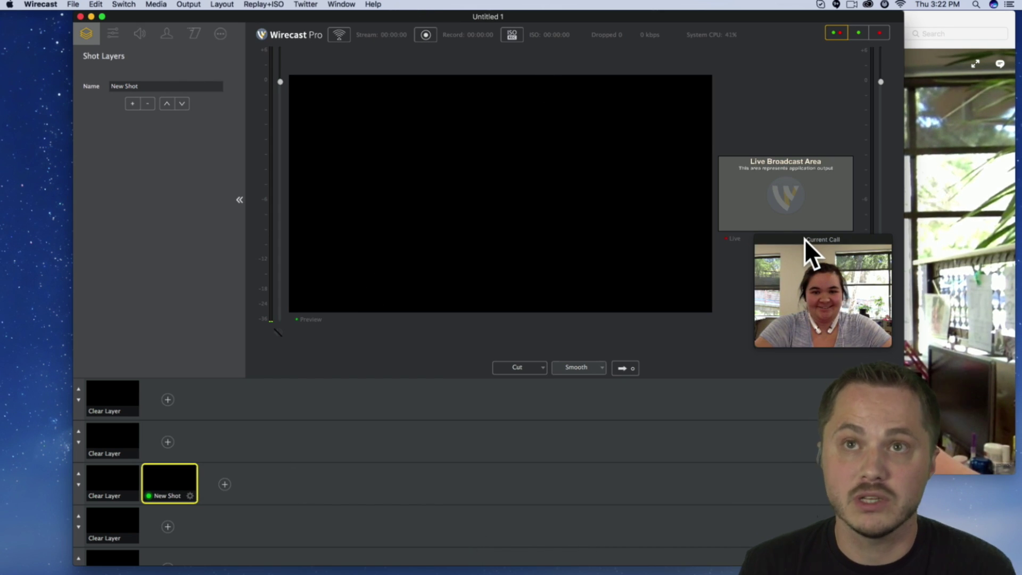
drag(802, 235, 39, 73)
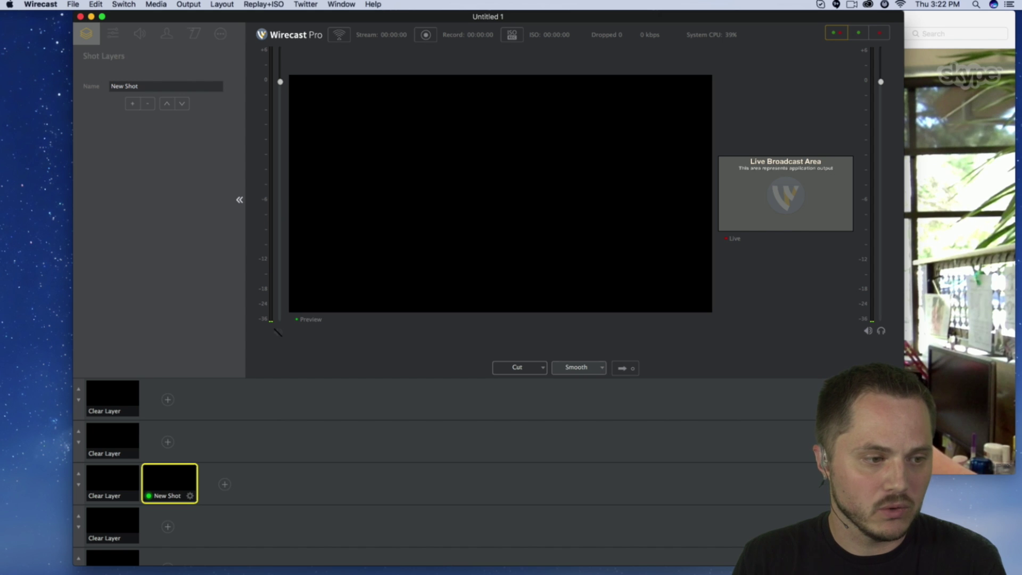
drag(39, 73, 1, 75)
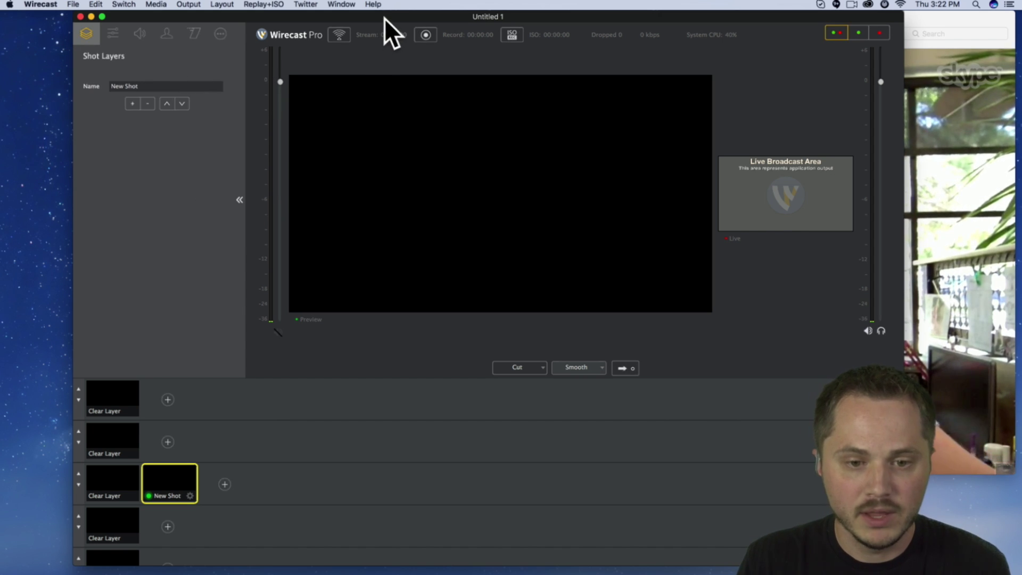
- Add a Screen Capture source to the third layer and set its capture type to Window
click(224, 483)
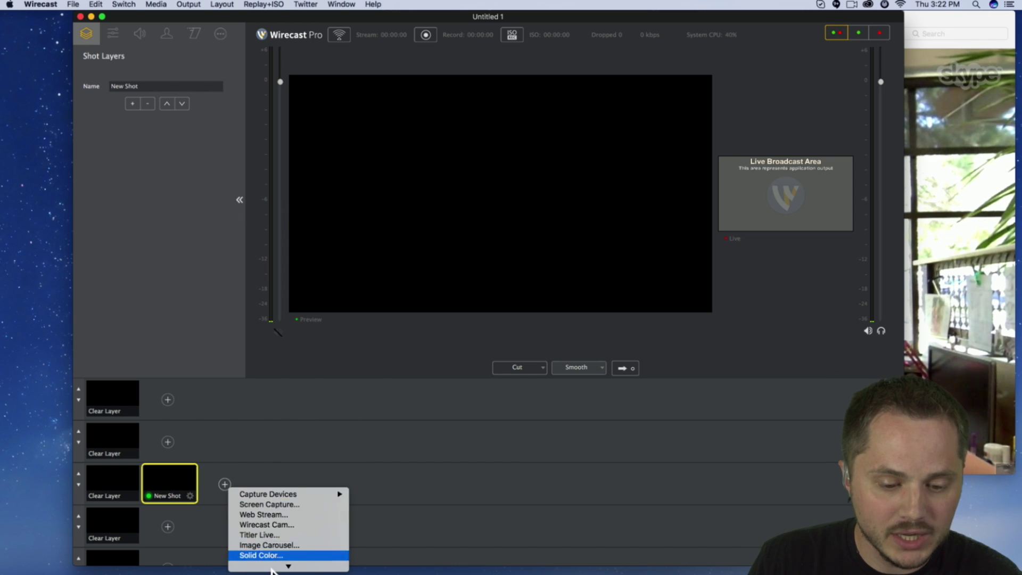
mouse_move(288, 564)
mouse_move(301, 394)
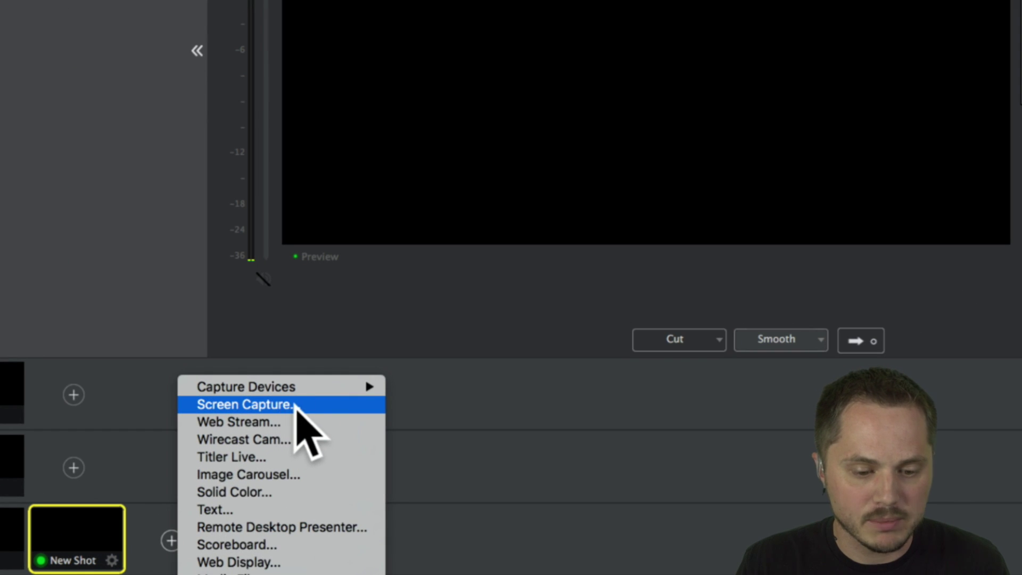
click(296, 408)
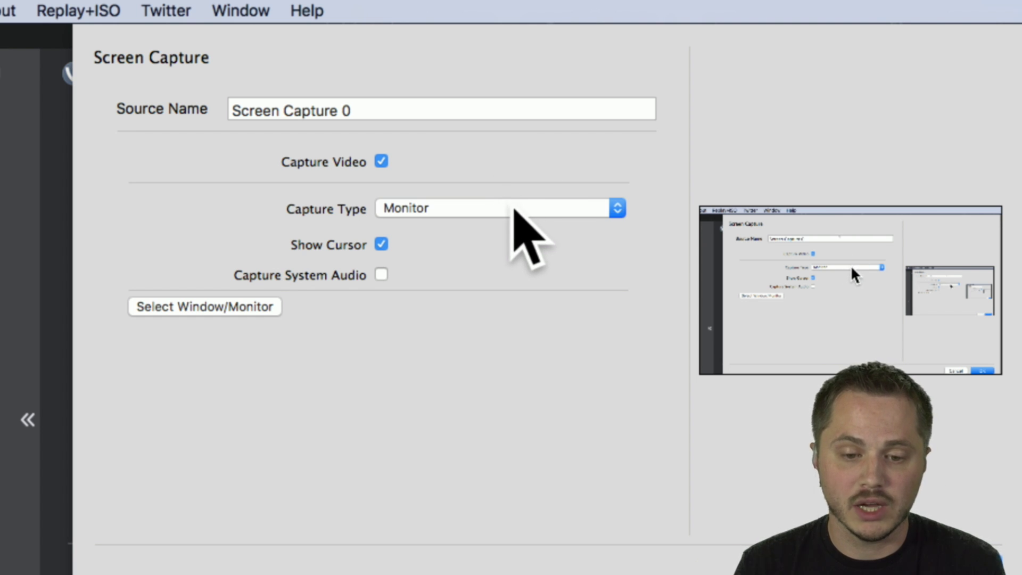
click(513, 210)
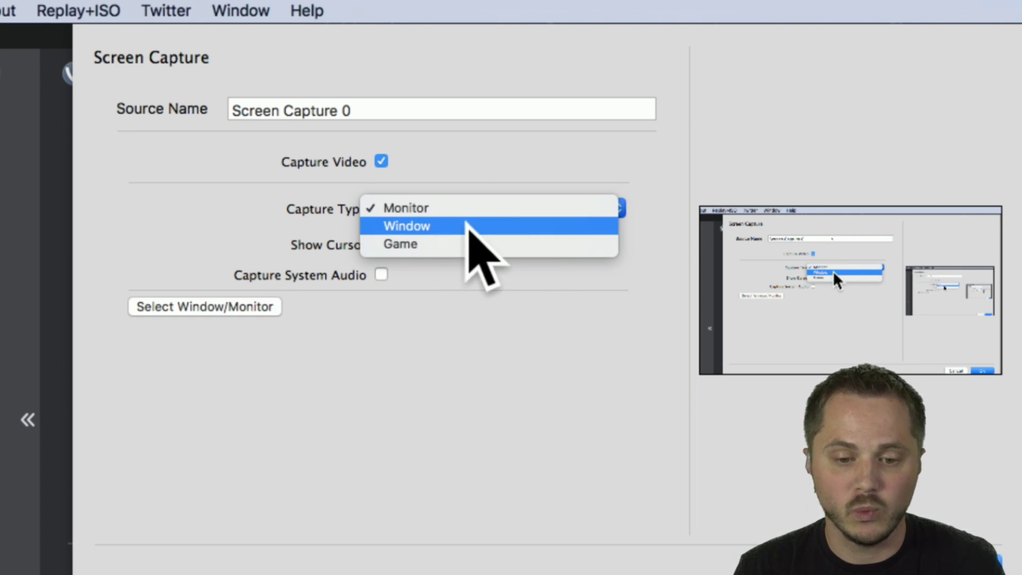
click(465, 226)
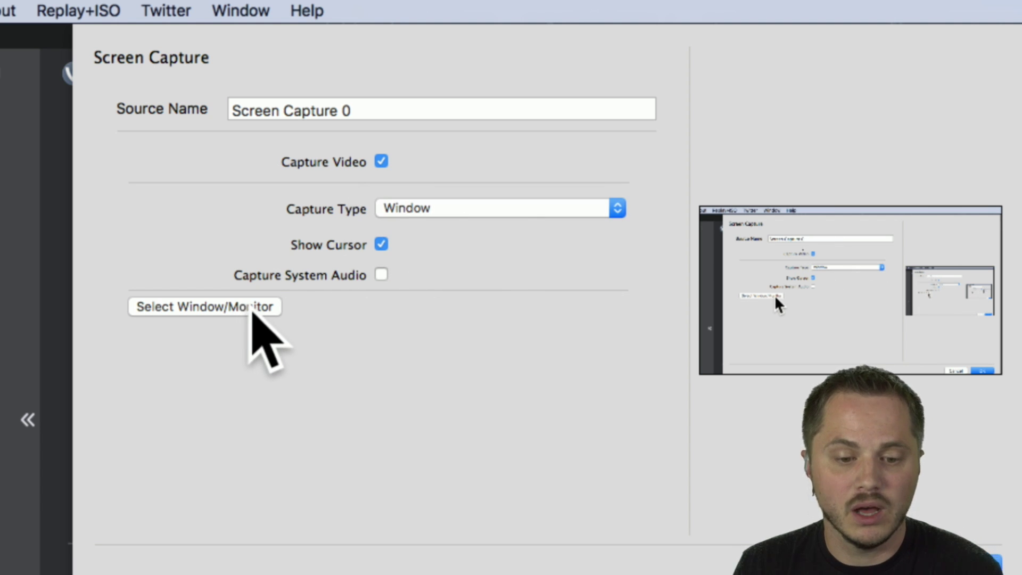
- Set the screen capture's target application to Skype and its window to Current Call, and confirm the selection
click(246, 309)
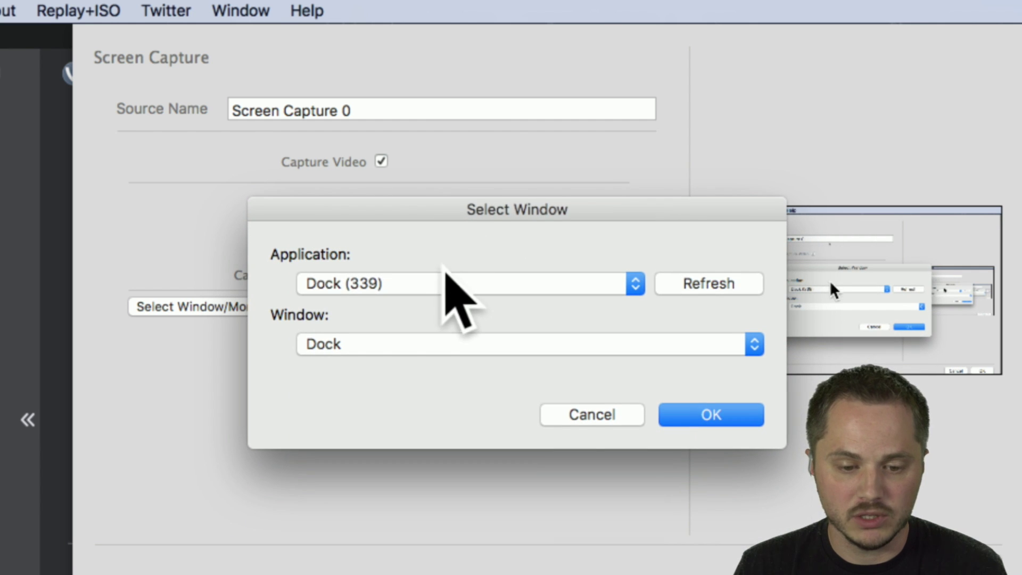
click(577, 413)
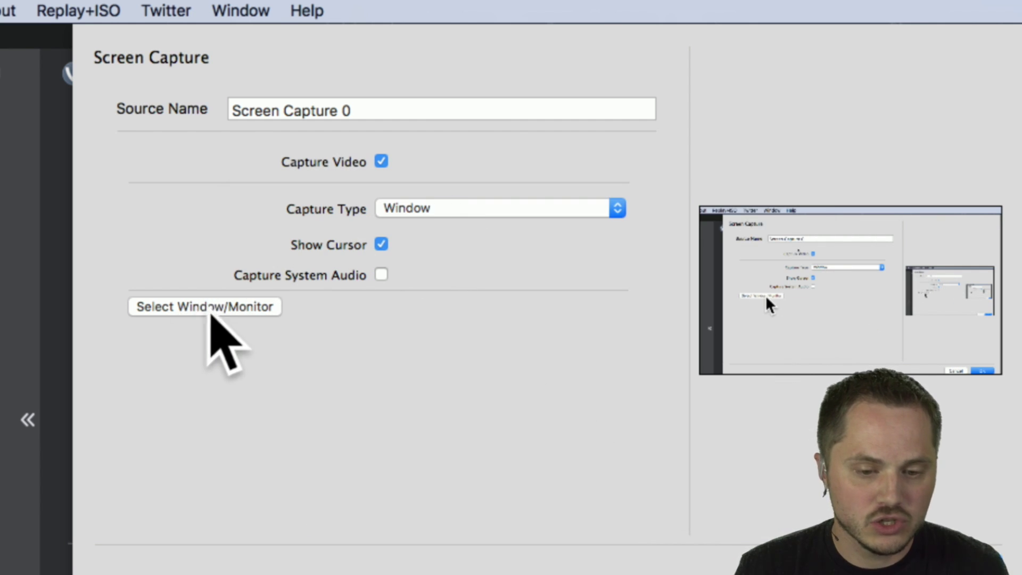
click(229, 311)
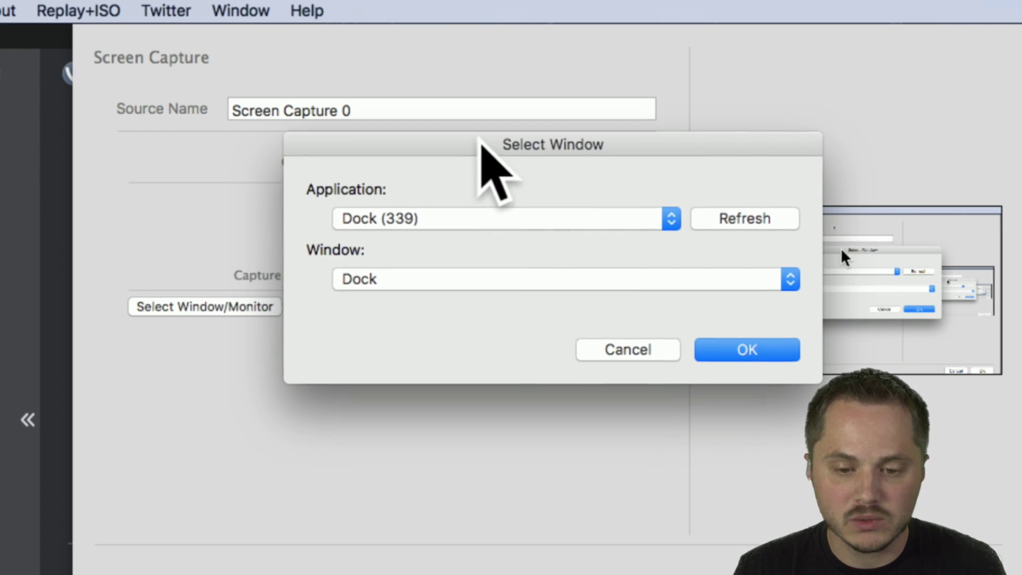
click(532, 218)
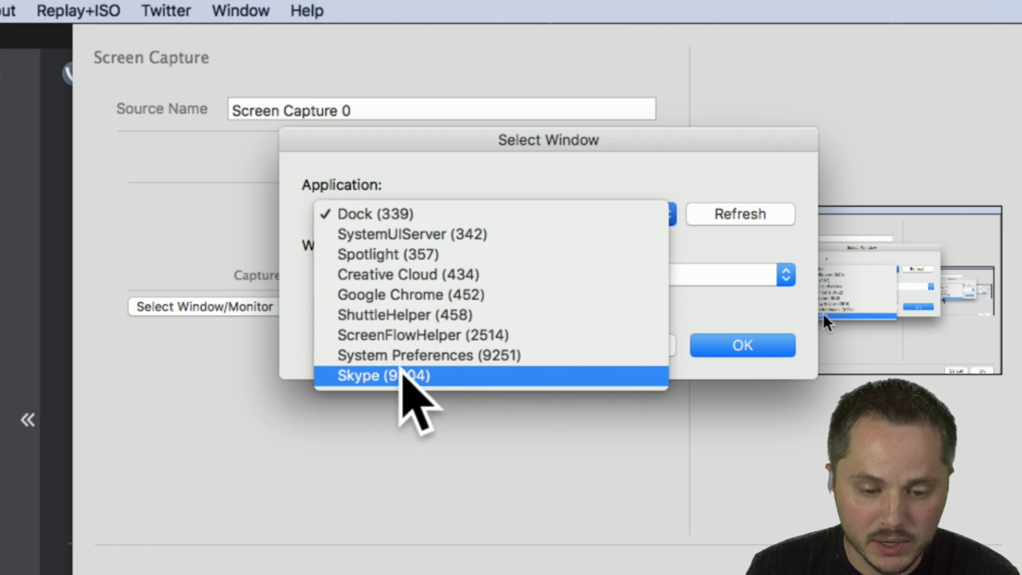
click(446, 379)
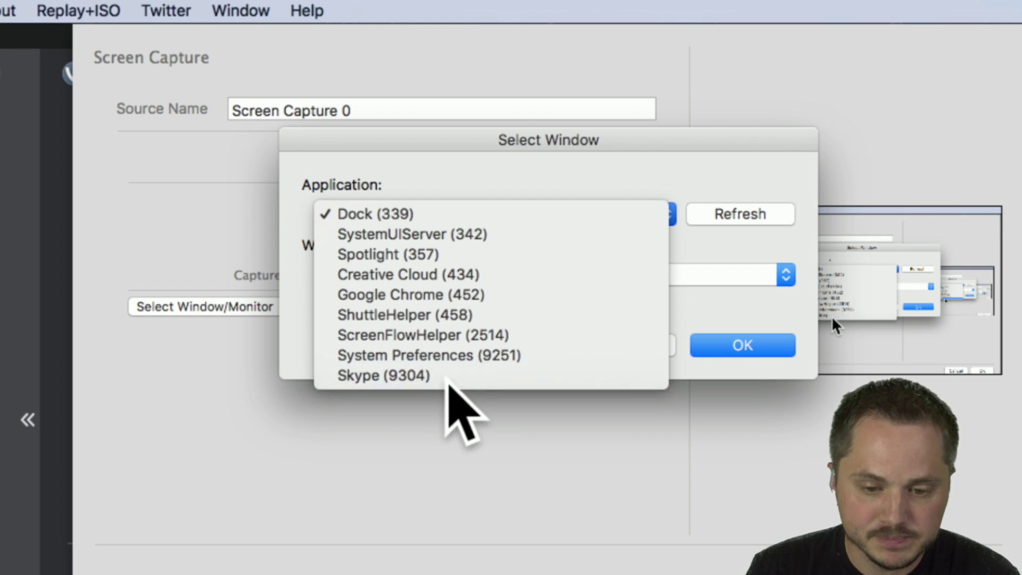
click(476, 270)
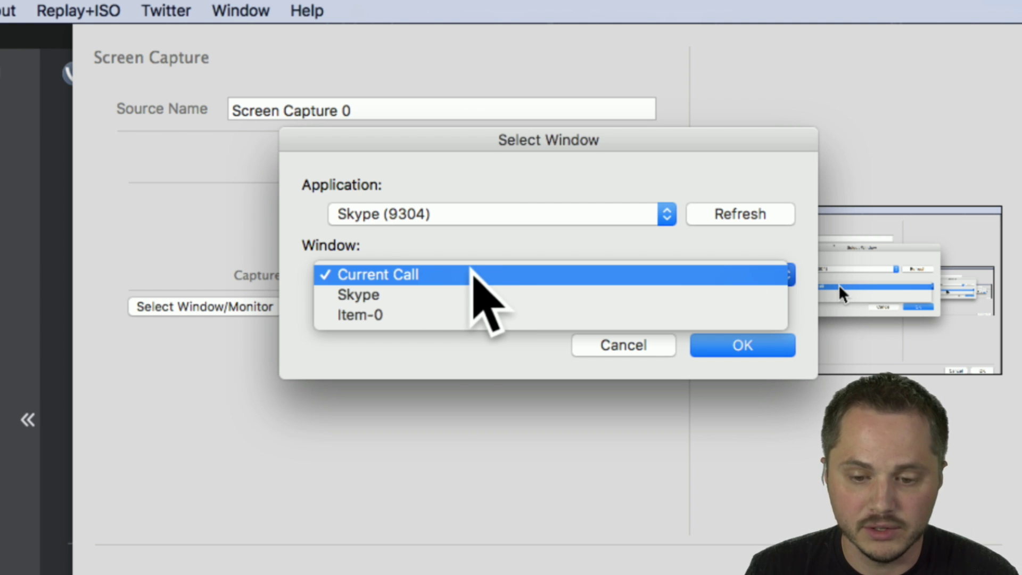
click(472, 274)
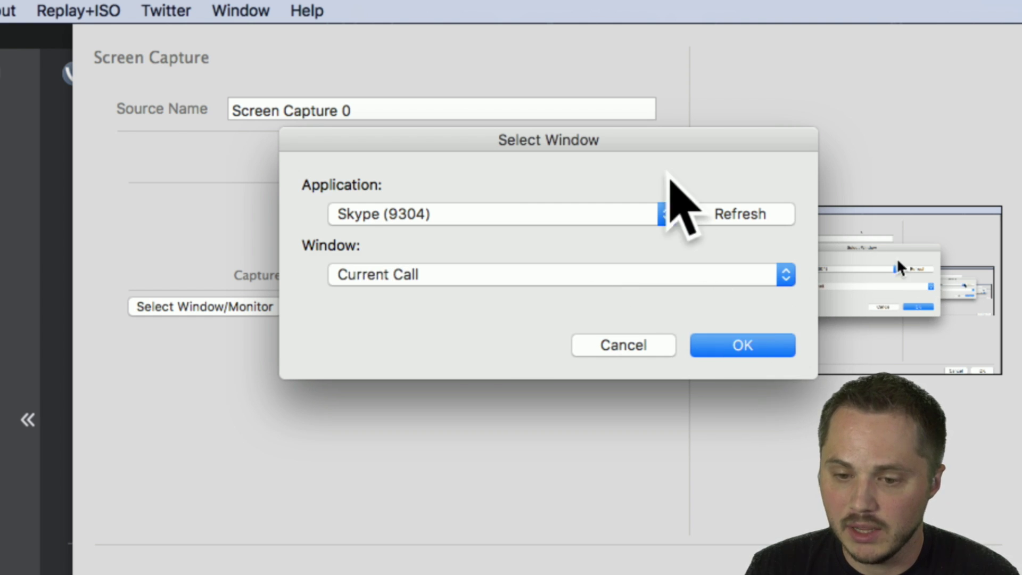
drag(665, 147, 557, 130)
click(644, 327)
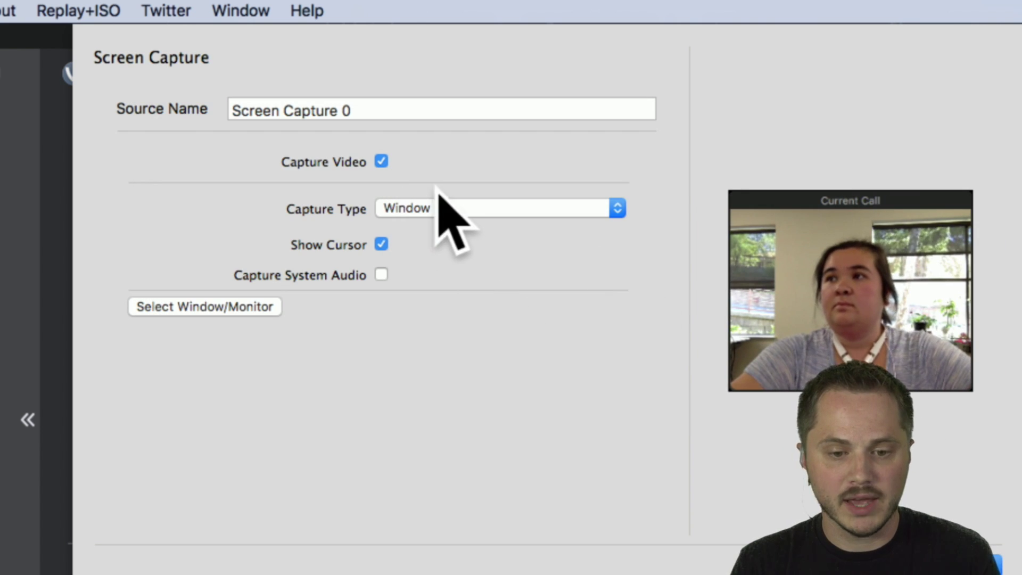
- Change the captured window from Current Call to the Skype window and add the Screen Capture source to the document
click(229, 306)
click(523, 388)
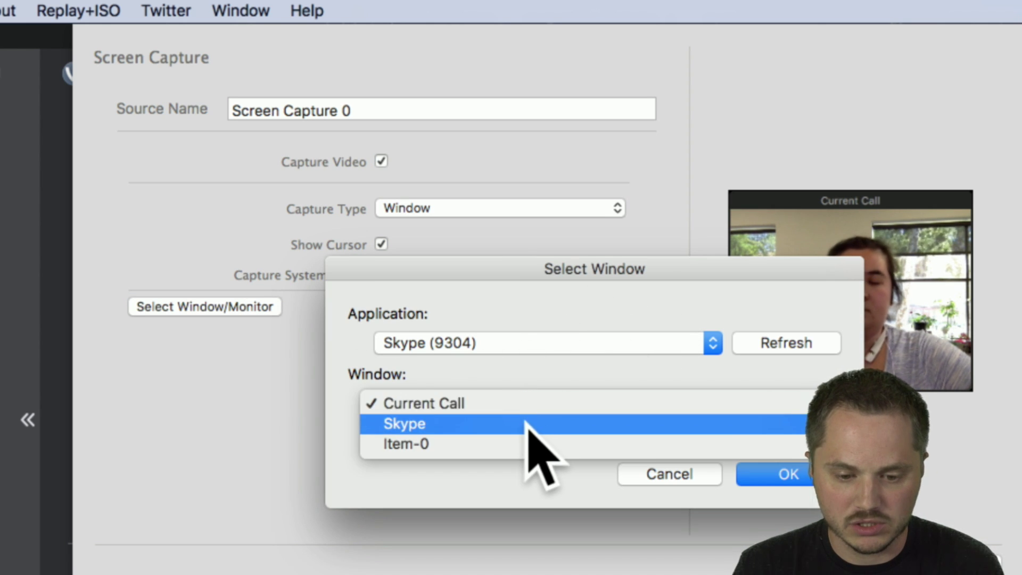
click(530, 423)
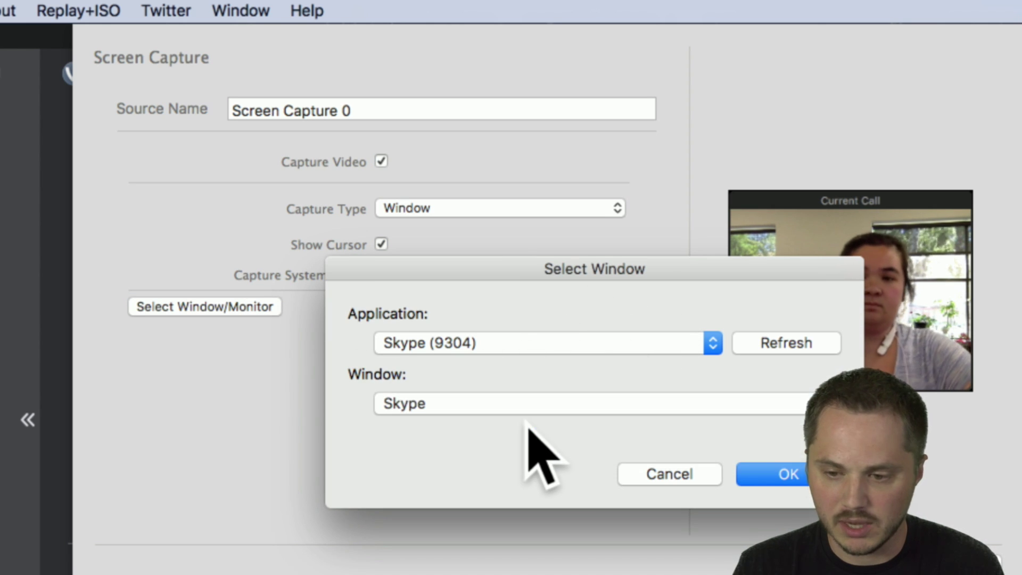
click(780, 473)
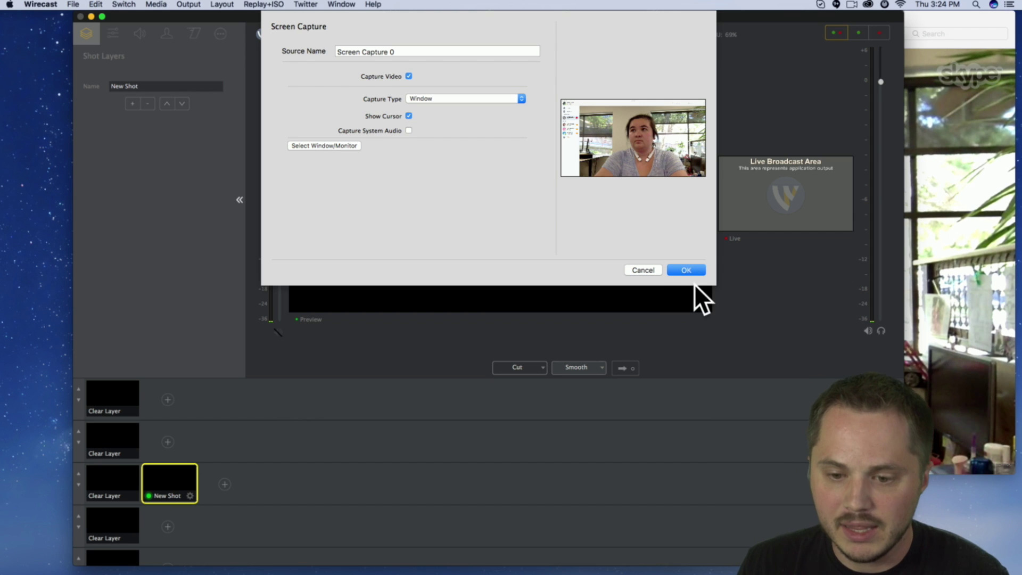
click(686, 270)
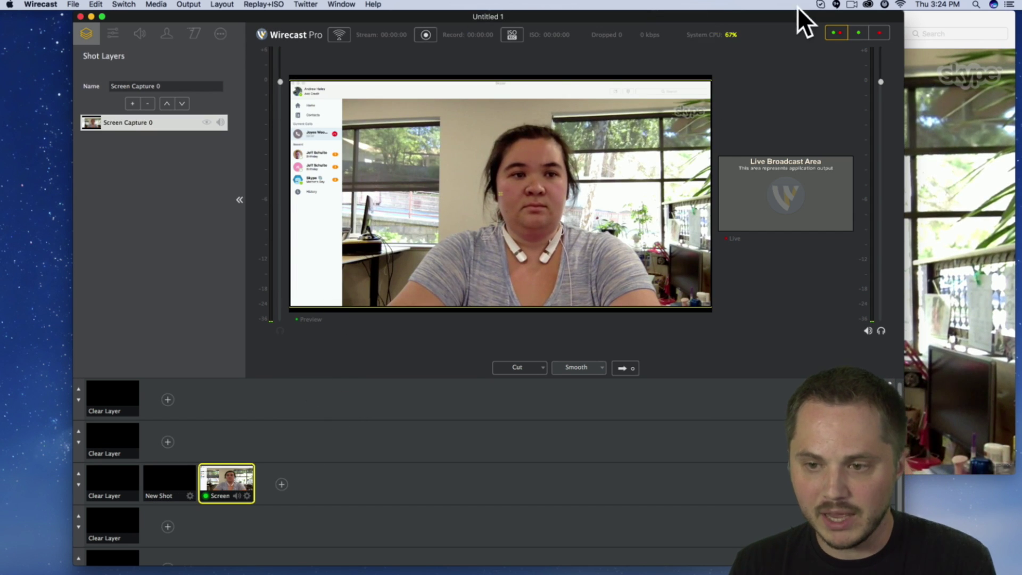
- Shift the Wirecast and Skype windows slightly left on the desktop and bring Wirecast back to the front
mouse_move(593, 18)
mouse_down()
mouse_move(612, 97)
mouse_move(576, 66)
mouse_move(634, 47)
mouse_move(589, 76)
mouse_move(665, 67)
mouse_move(659, 32)
mouse_move(641, 20)
mouse_move(609, 37)
mouse_move(588, 22)
mouse_up()
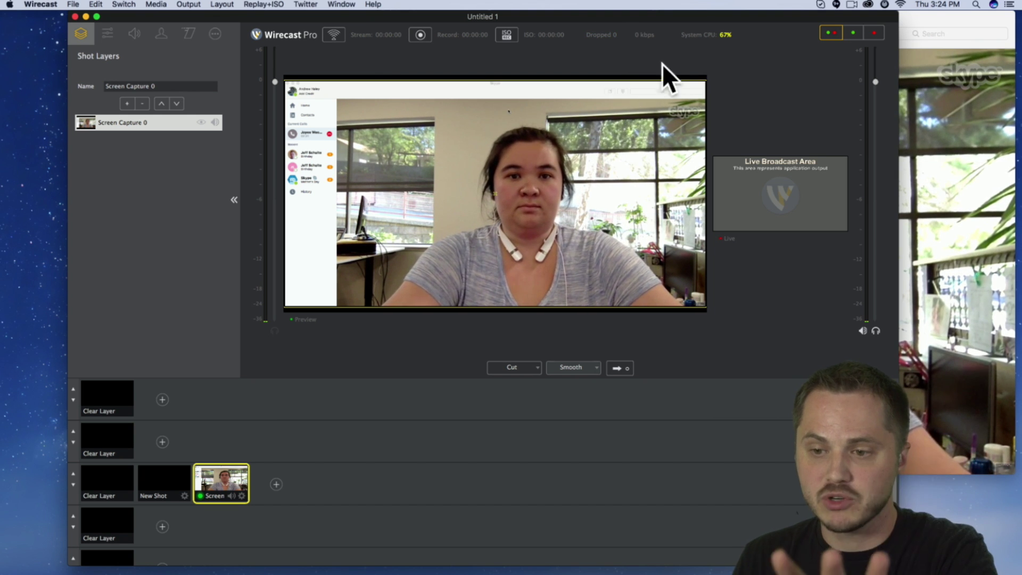
click(909, 15)
drag(909, 15, 850, 5)
click(450, 539)
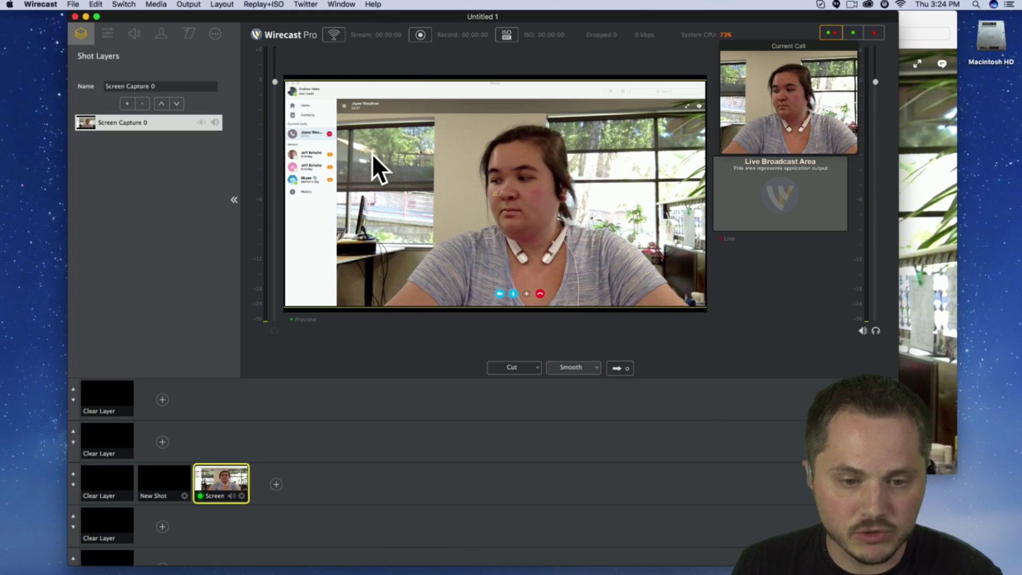
mouse_move(336, 109)
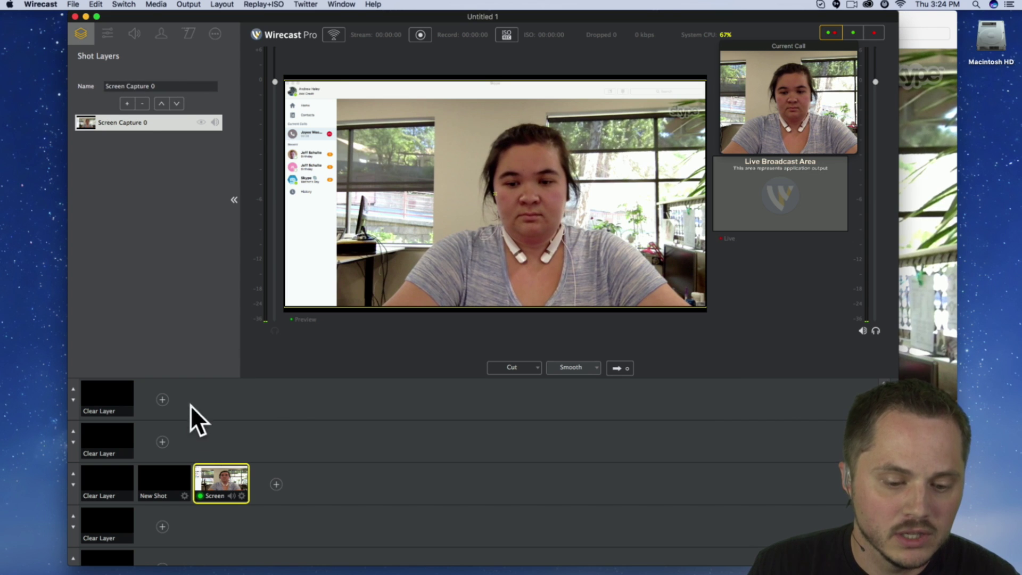
- Crop the Screen Capture shot by 201 on the left and 70 at the top to hide Skype's sidebar and header
click(108, 34)
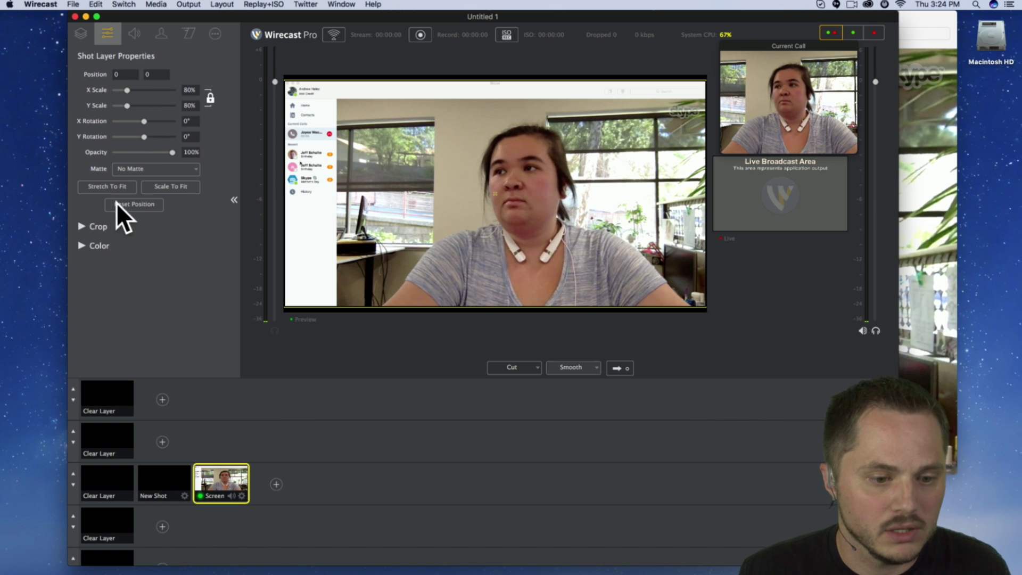
click(81, 227)
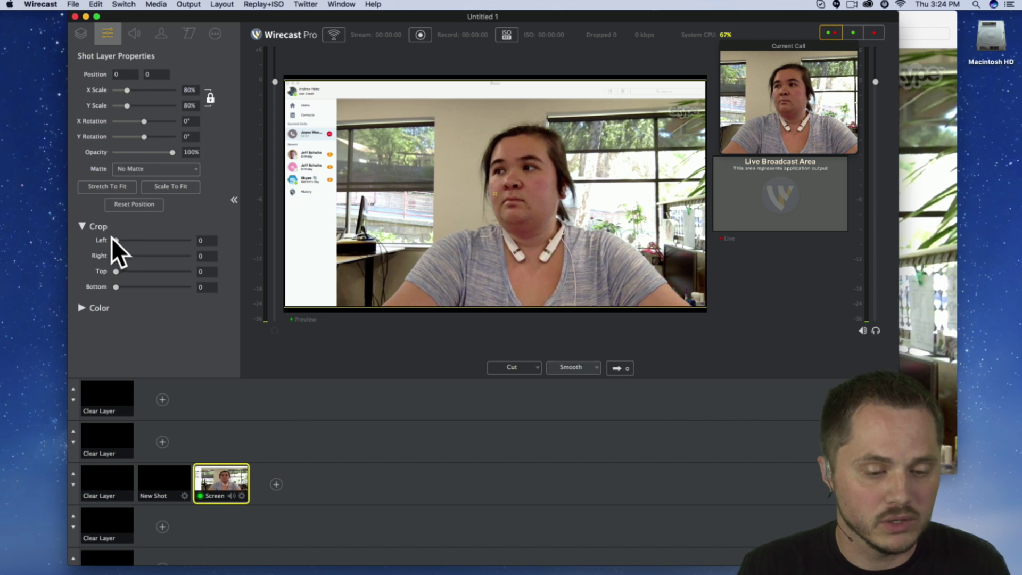
drag(116, 241, 126, 241)
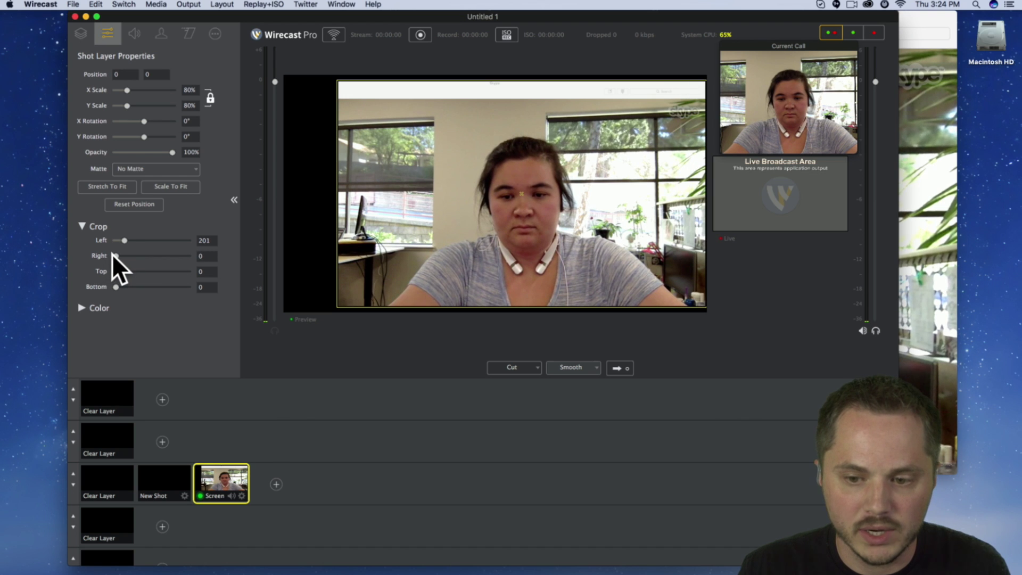
drag(114, 274, 122, 271)
- Reposition the cropped Skype shot in the preview and stretch it to fill the canvas
drag(395, 235, 432, 197)
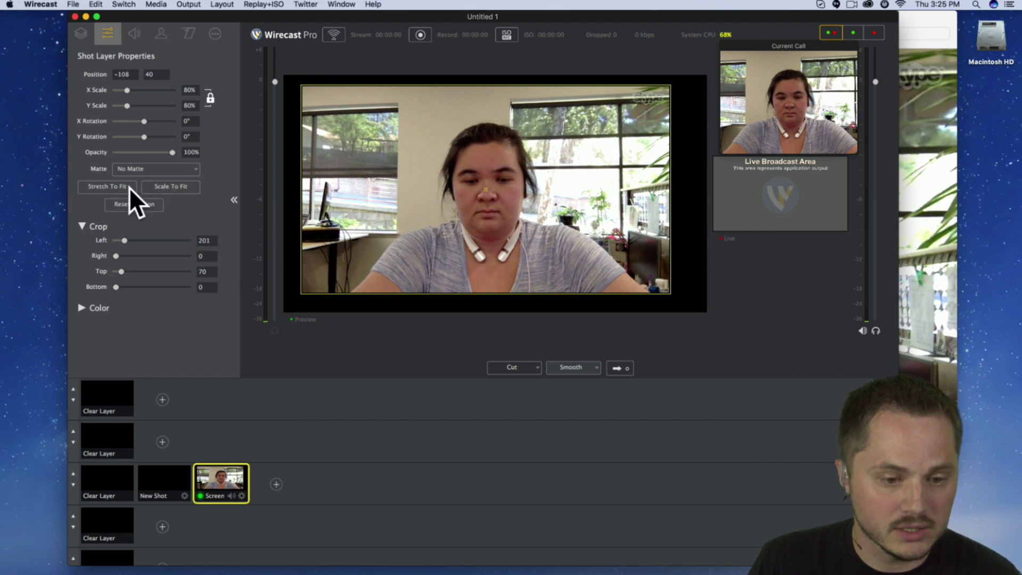
click(165, 187)
click(113, 186)
drag(346, 179, 351, 183)
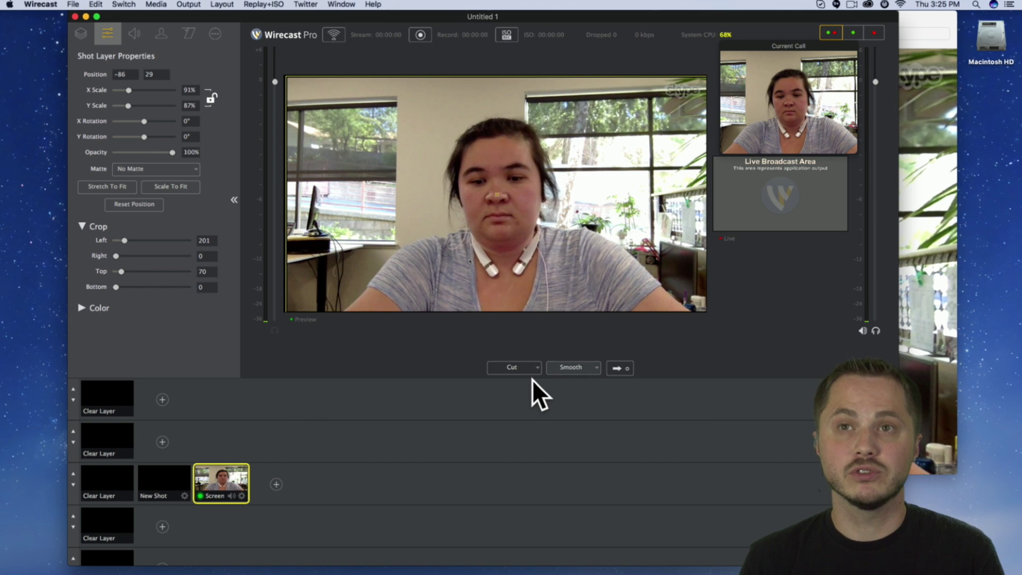
- Clear the floating Current Call window from view and reposition the Wirecast document window on the desktop
drag(554, 12, 515, 9)
click(765, 47)
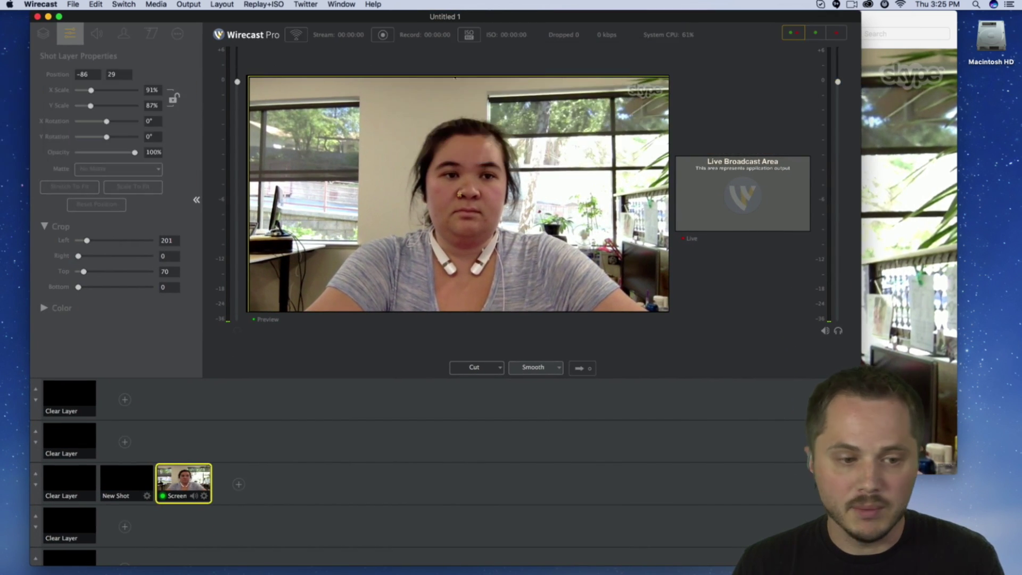
drag(459, 18, 500, 21)
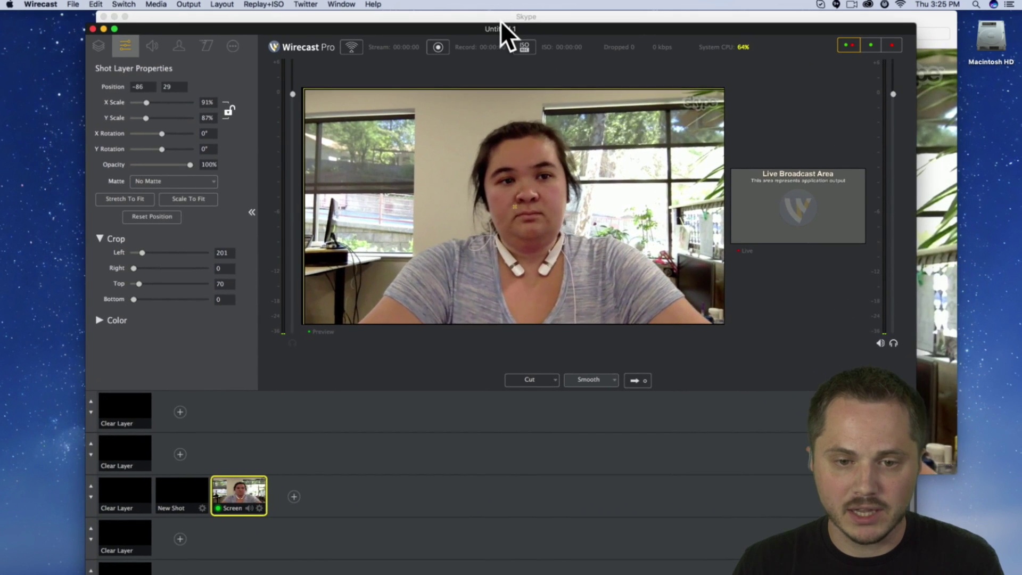
- Enable Capture System Audio for the Screen Capture source of the Skype call and send its shot live
click(160, 6)
mouse_move(186, 6)
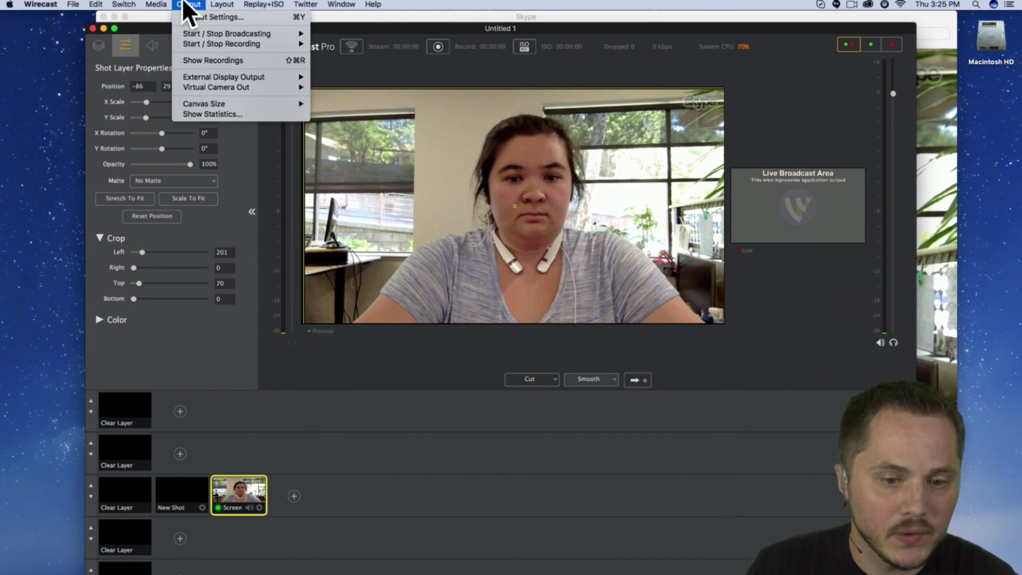
click(235, 497)
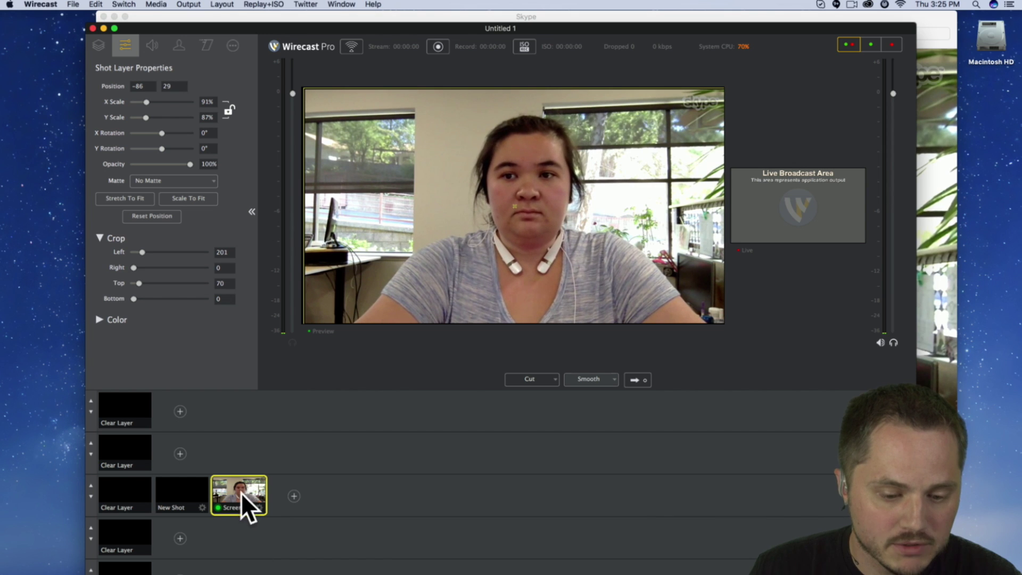
click(233, 46)
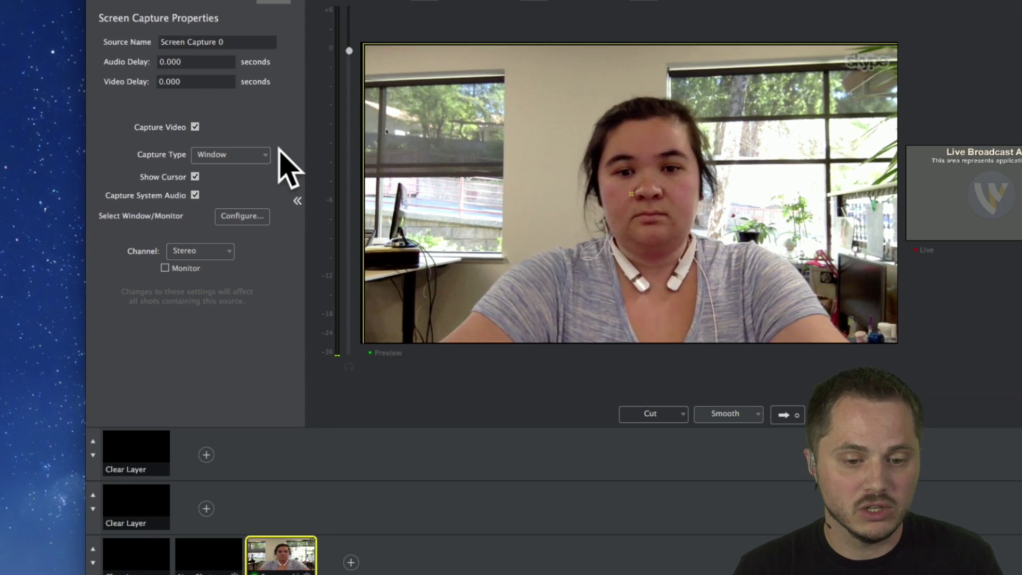
click(195, 195)
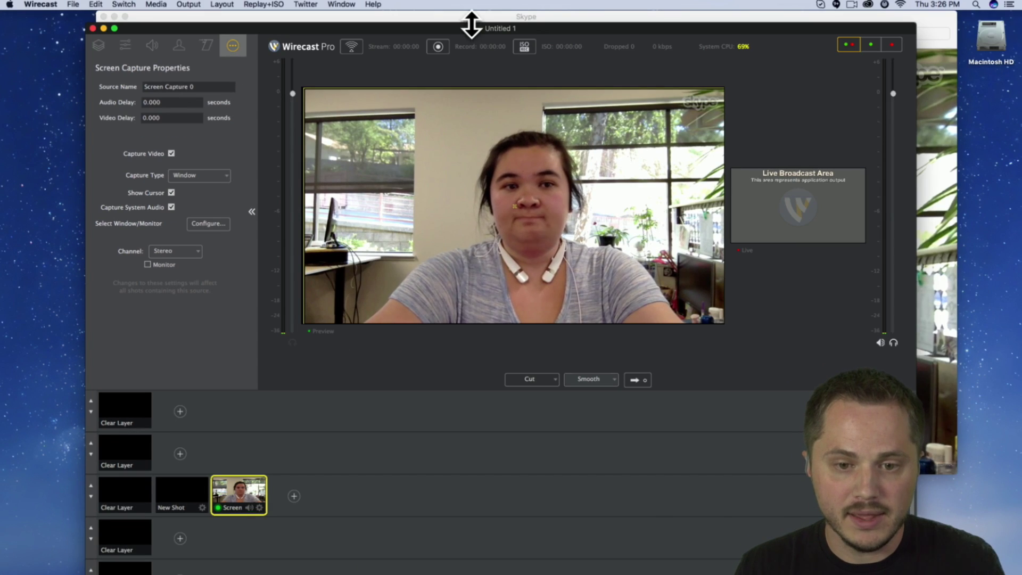
drag(452, 28, 435, 28)
click(618, 380)
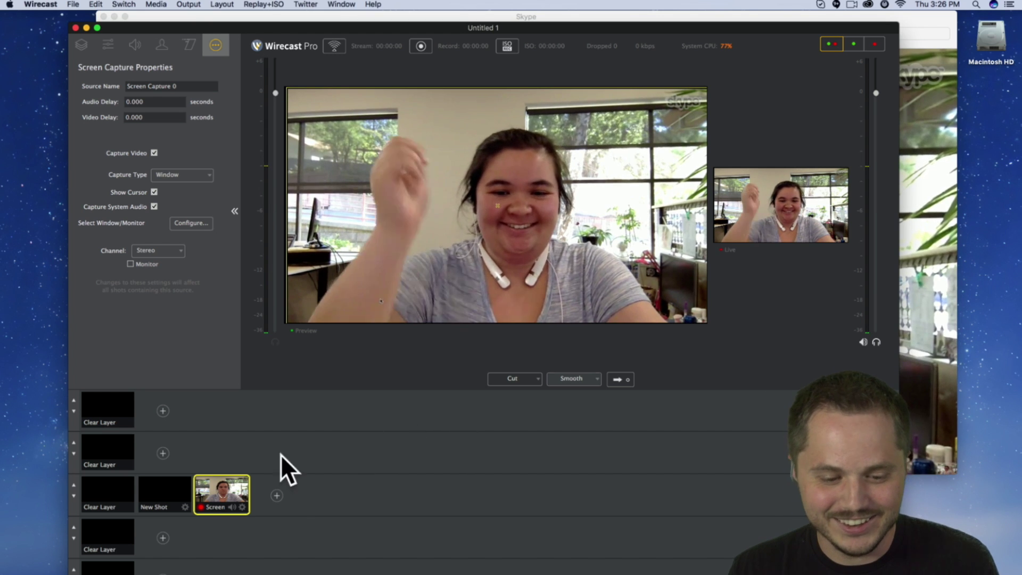
- Add the U-TAP HDMI Video capture device as a new shot on the third layer
click(276, 496)
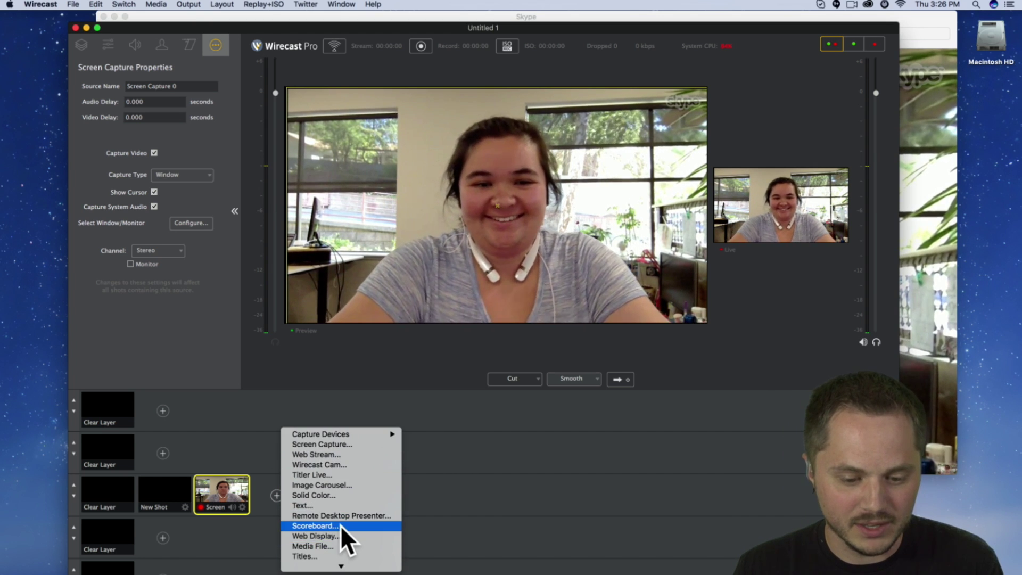
mouse_move(356, 564)
mouse_move(349, 395)
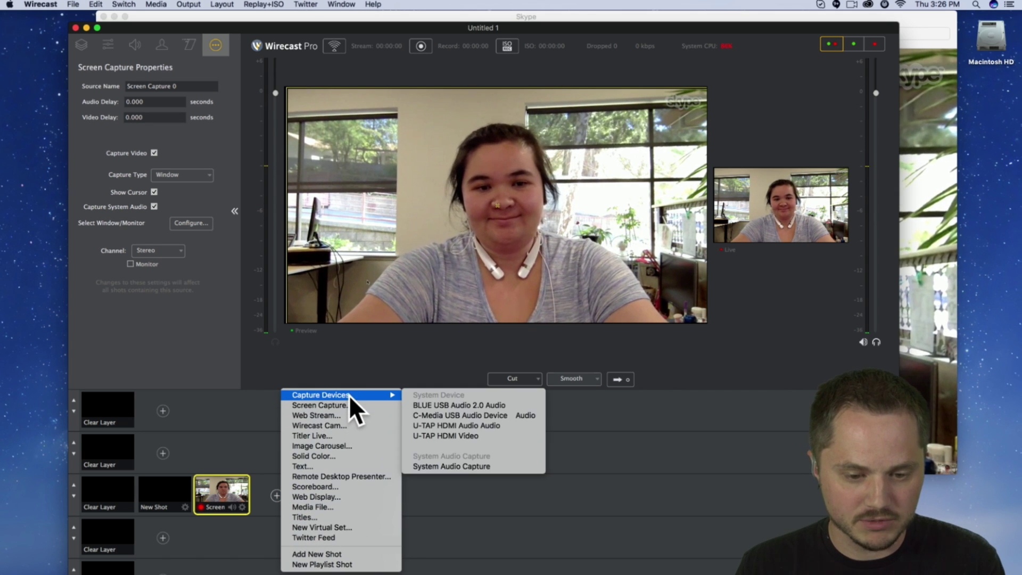
click(473, 427)
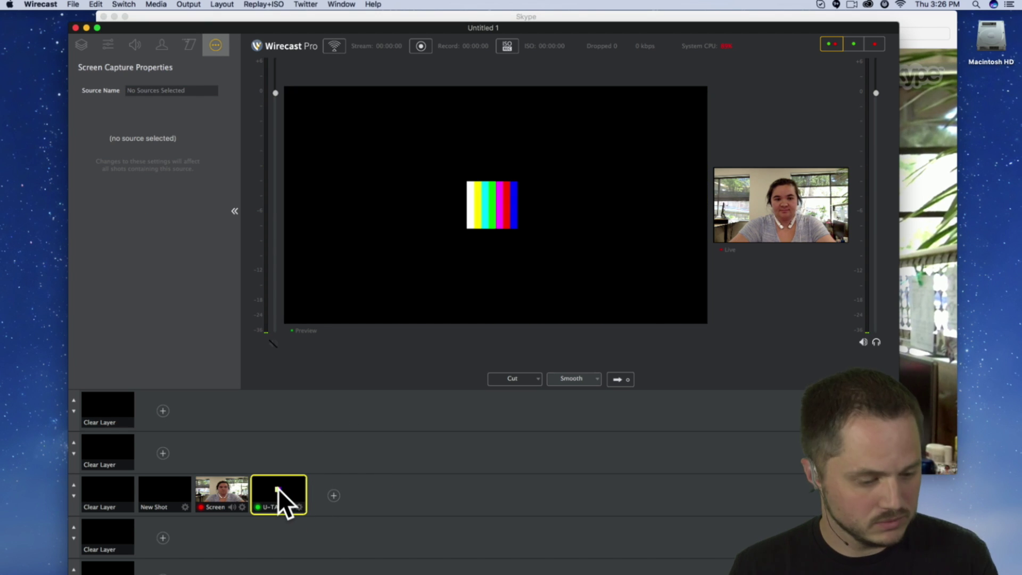
- Choose a wider Y'CbCr 4:2:2 - yuvy video setting for the U-TAP HDMI Video source and scale its shot to fit the canvas
click(278, 488)
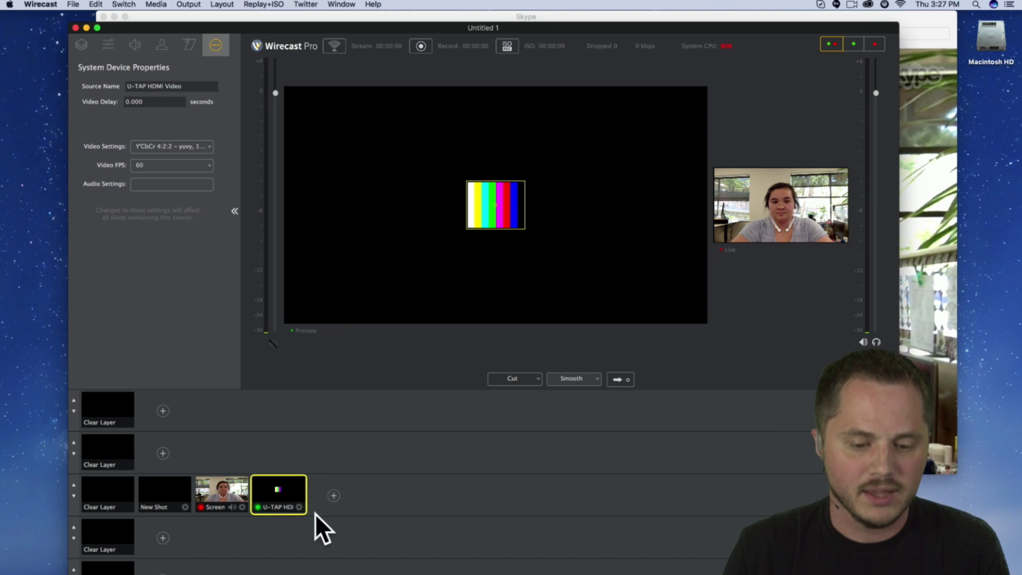
click(200, 146)
click(263, 313)
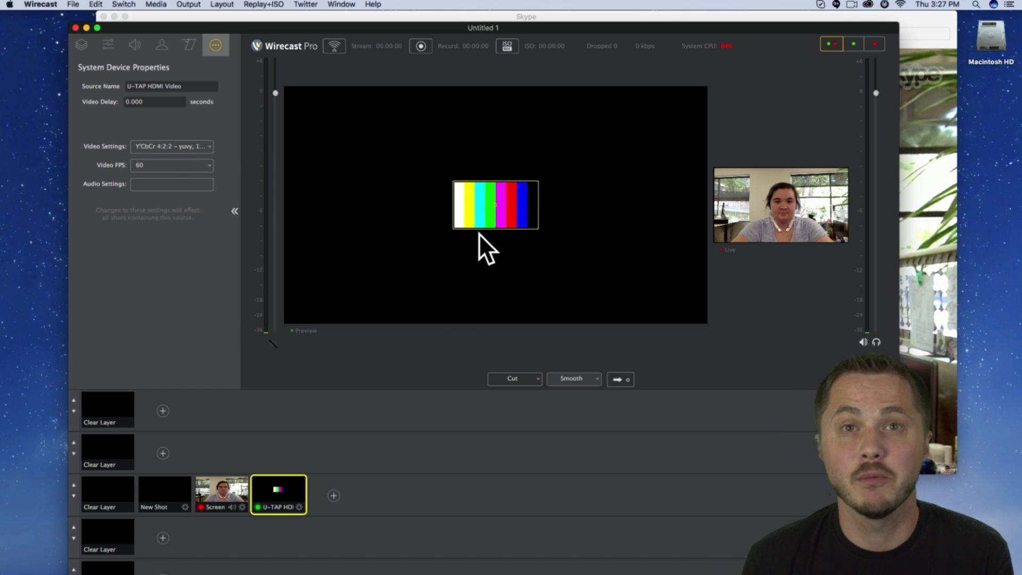
click(113, 48)
click(176, 198)
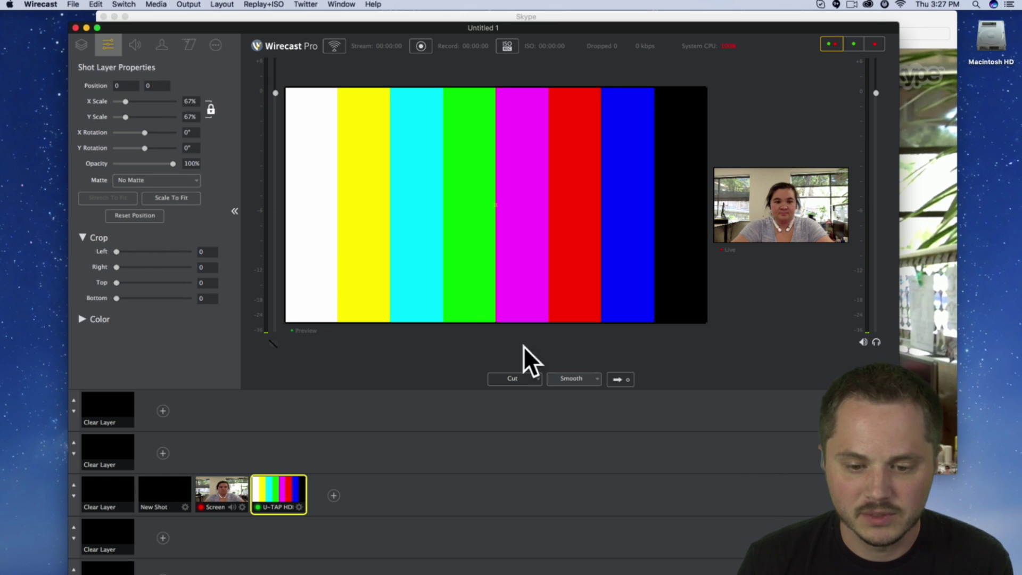
- Send the U-TAP HDMI Video shot live and put the Skype Screen Capture shot into the preview
click(616, 379)
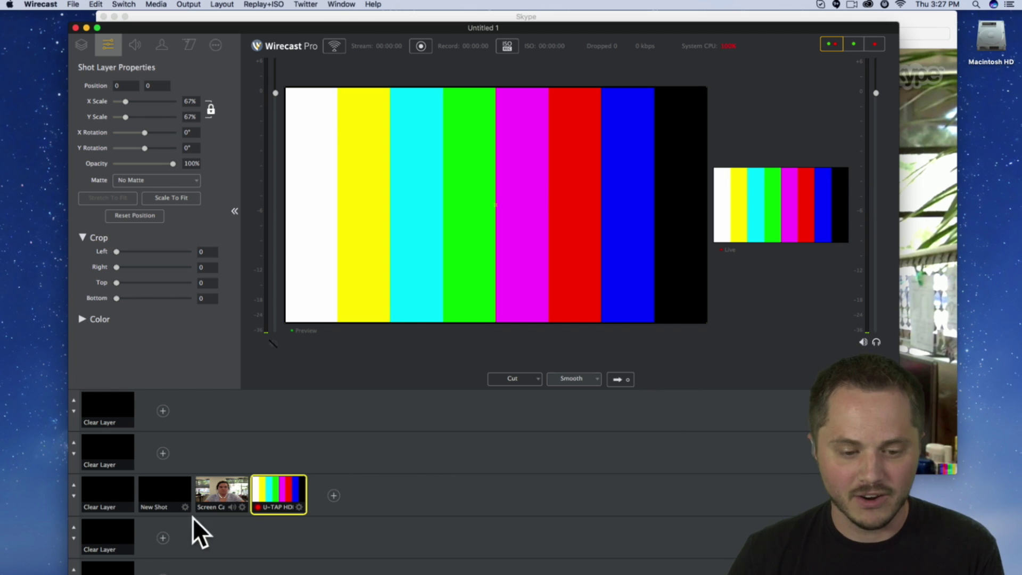
click(219, 492)
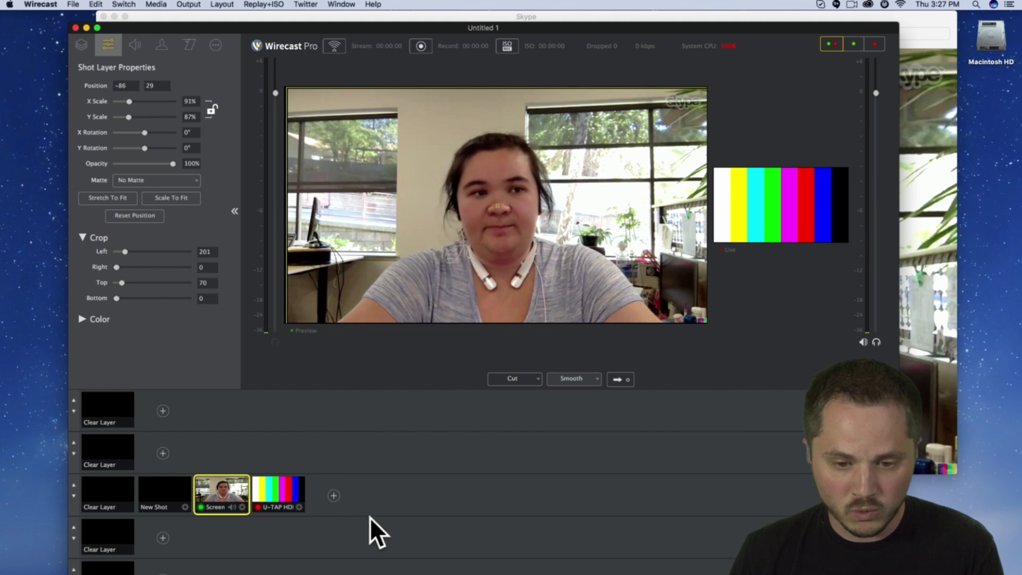
- Send the Skype Screen Capture shot live, cut to the U-TAP HDMI Video shot, and return to the Skype shot
key(super+g)
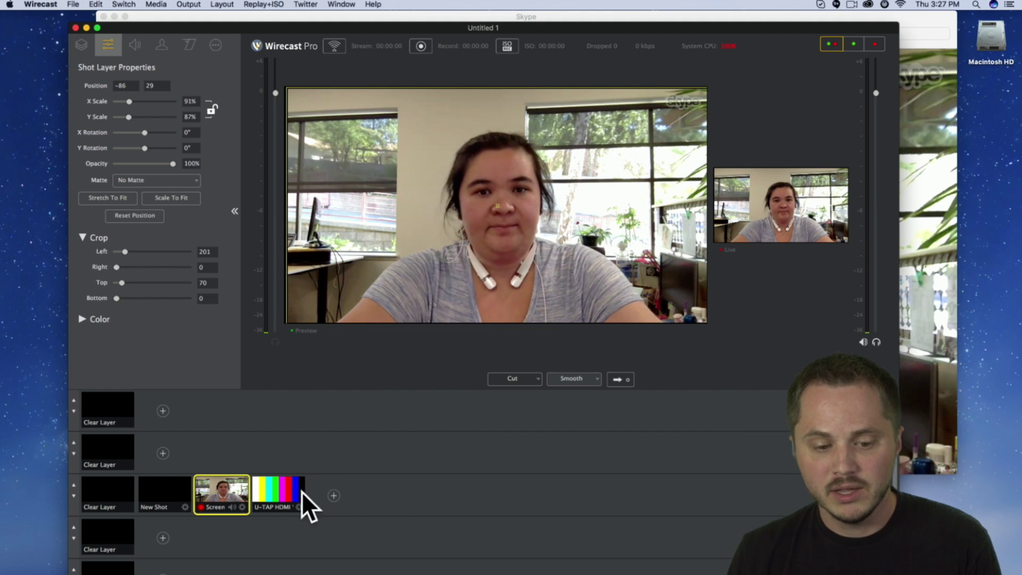
click(288, 490)
key(super+g)
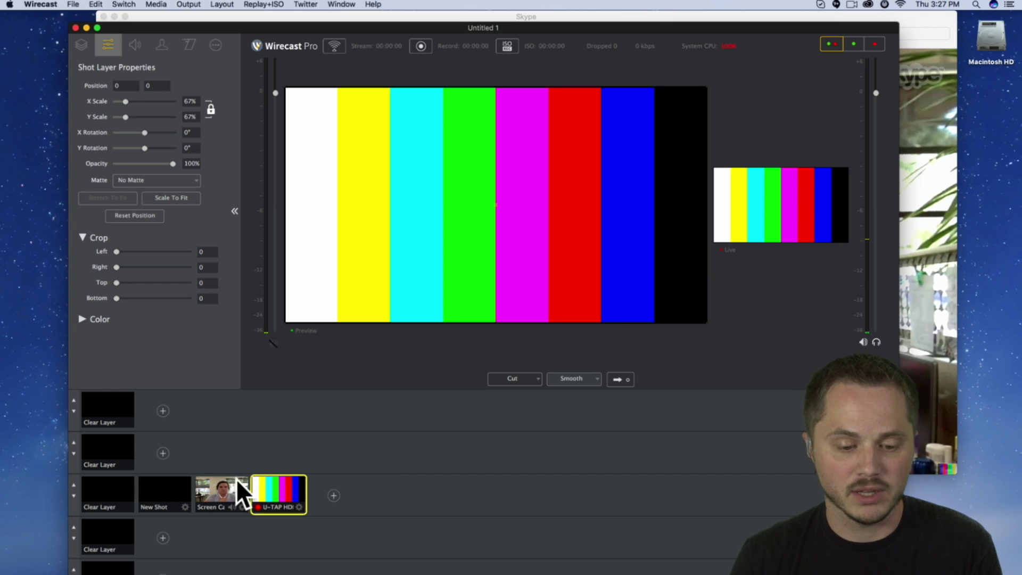
click(217, 489)
key(super+g)
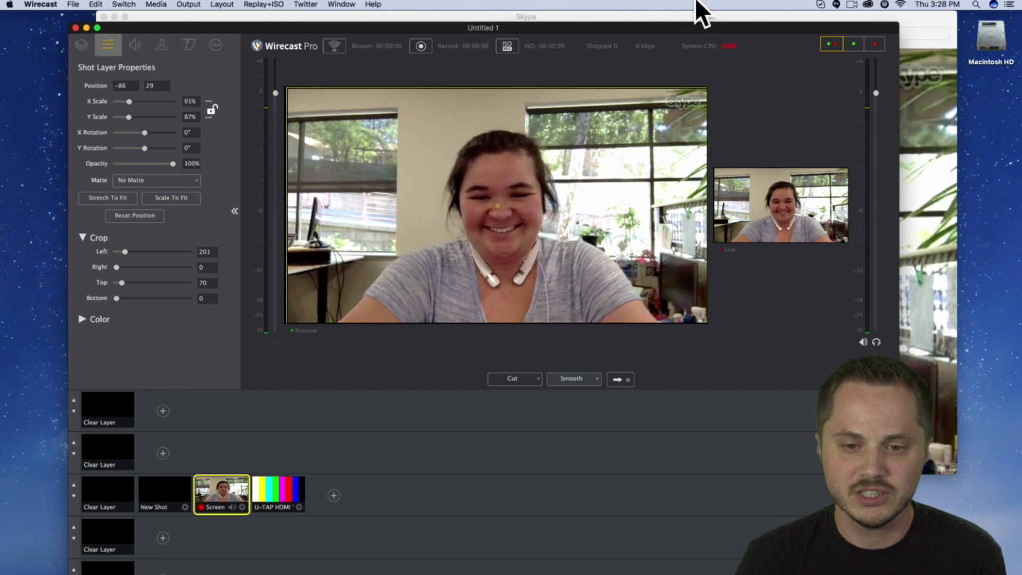
drag(647, 30, 644, 29)
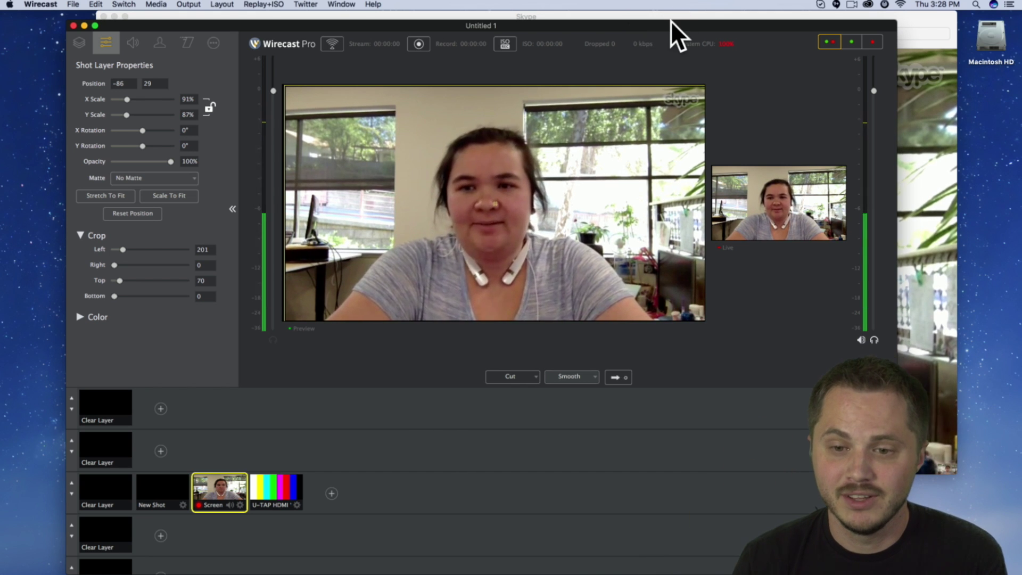
drag(667, 25, 670, 15)
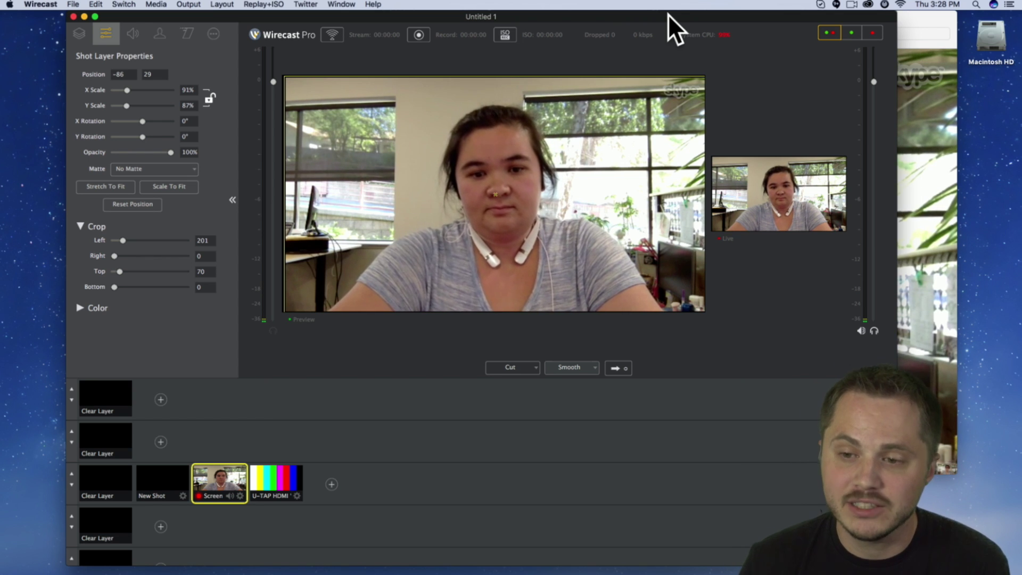
- Switch to the Skype window and move it lower on the desktop to uncover the upper part of the Wirecast window
click(919, 16)
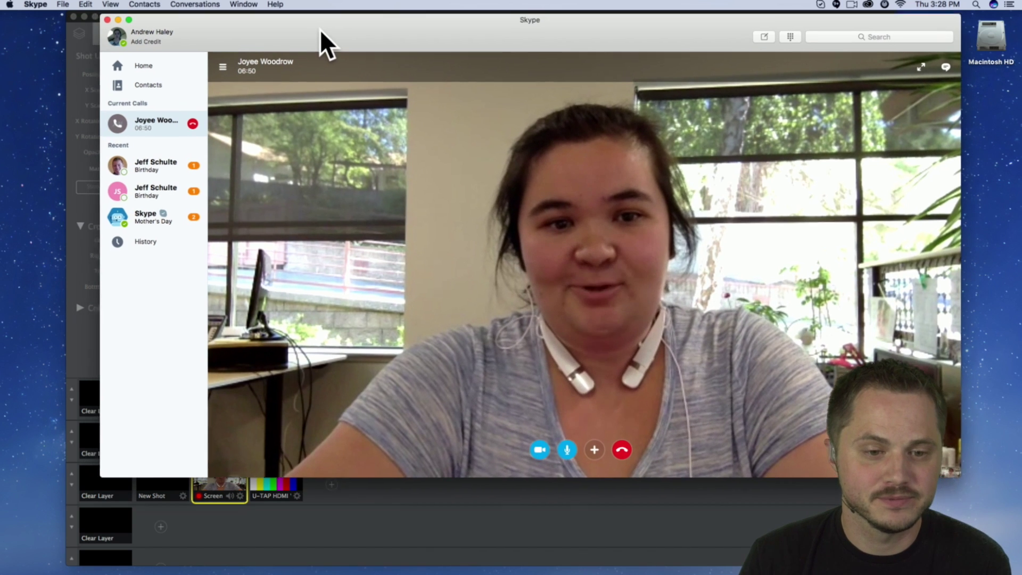
drag(321, 30, 340, 26)
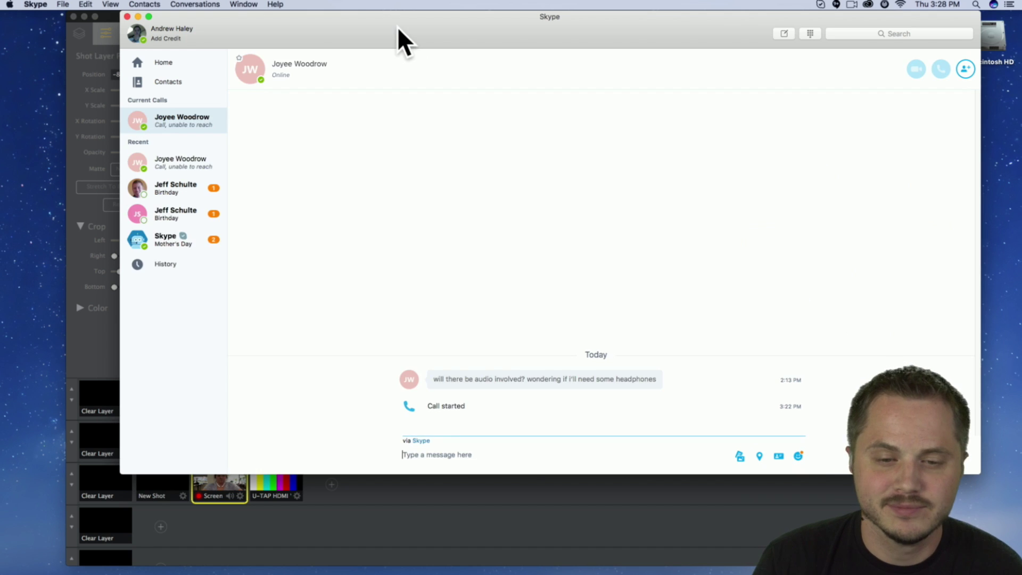
drag(397, 26, 415, 128)
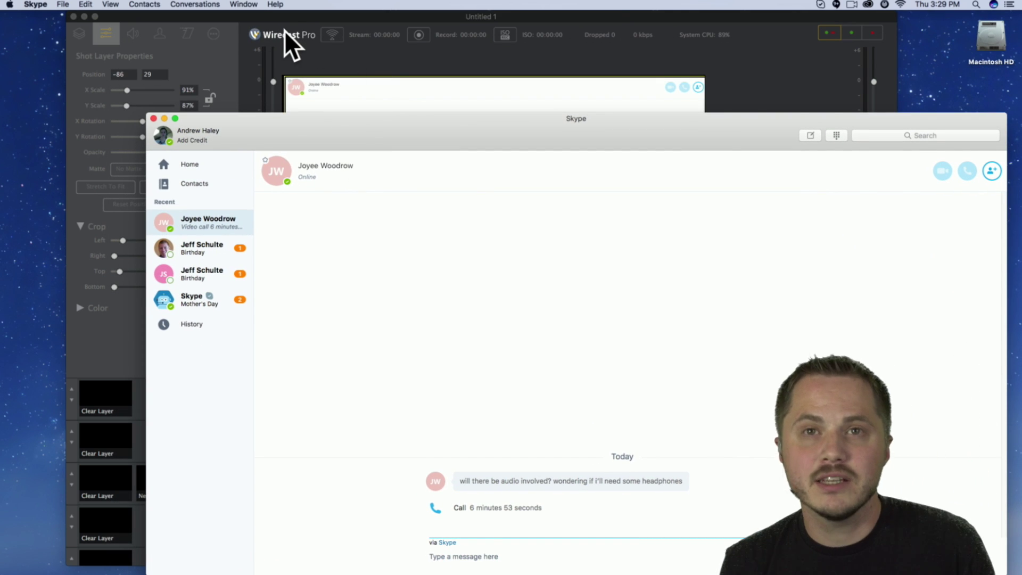